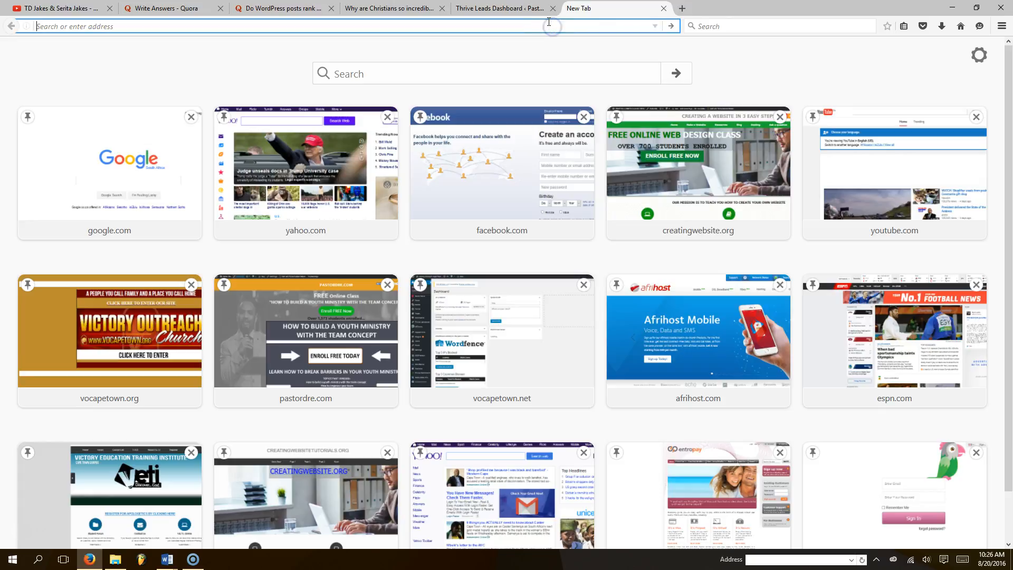
- Load the pastordre.com home page and open the site's Thrive Leads dashboard
{"action": "type", "text": "pastordre.com/"}
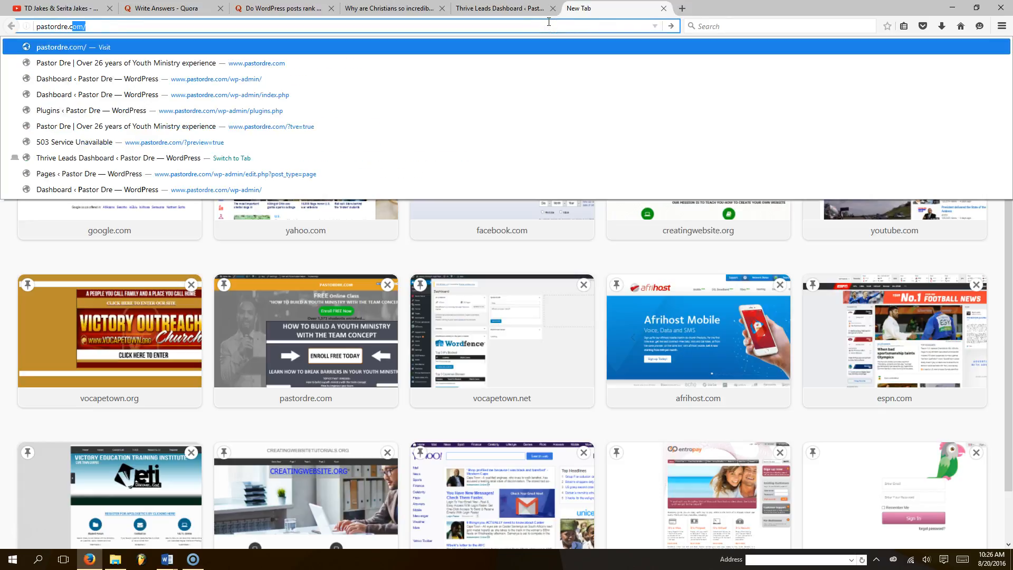
{"action": "key", "text": "Return"}
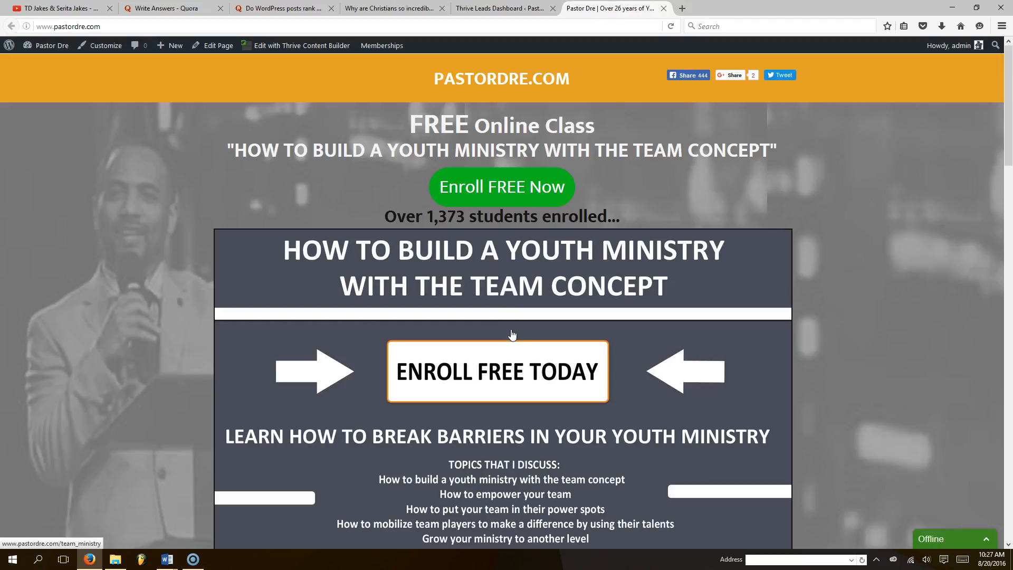
{"action": "left_click", "coordinate": [469, 8]}
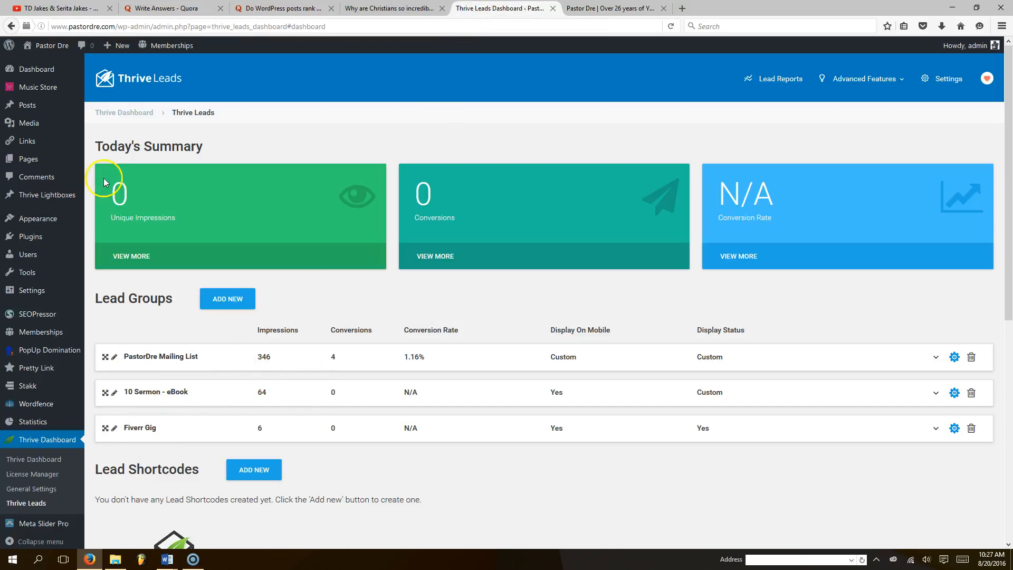
{"action": "left_click", "coordinate": [44, 440]}
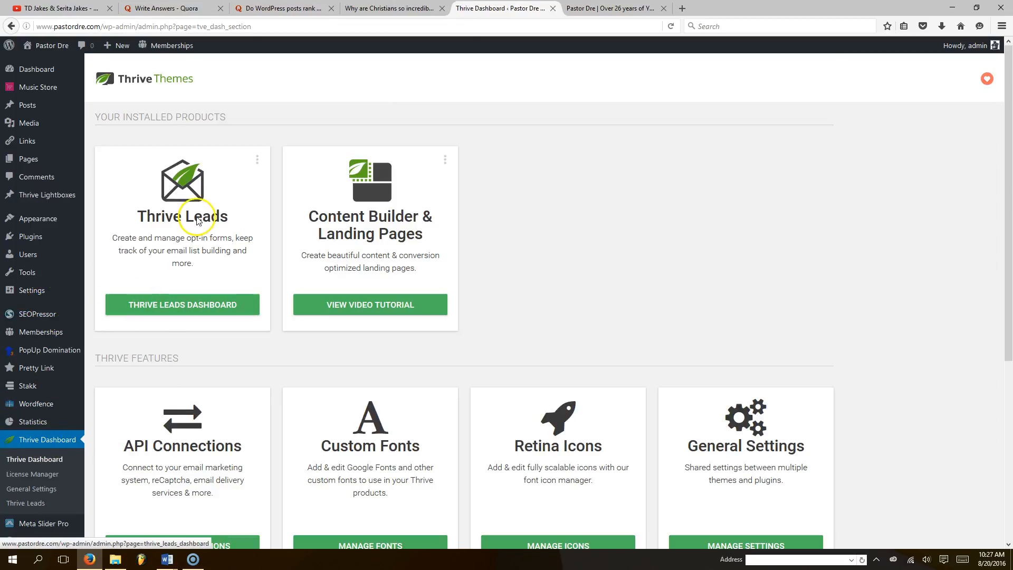
{"action": "left_click", "coordinate": [192, 305]}
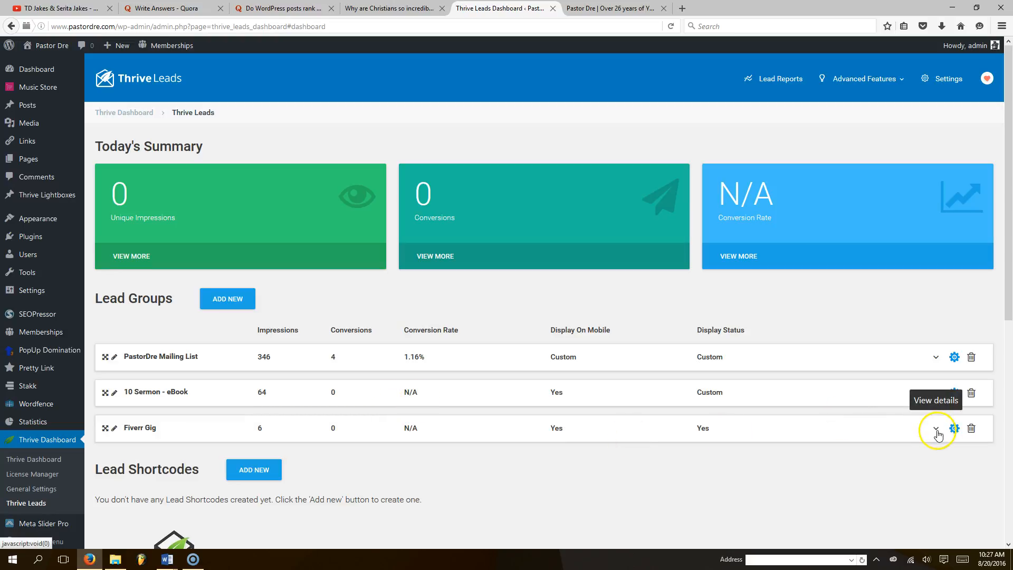
- Set the Fiverr Gig lead group to display on the Front Page and All Pages, and save its display settings
{"action": "left_click", "coordinate": [954, 429]}
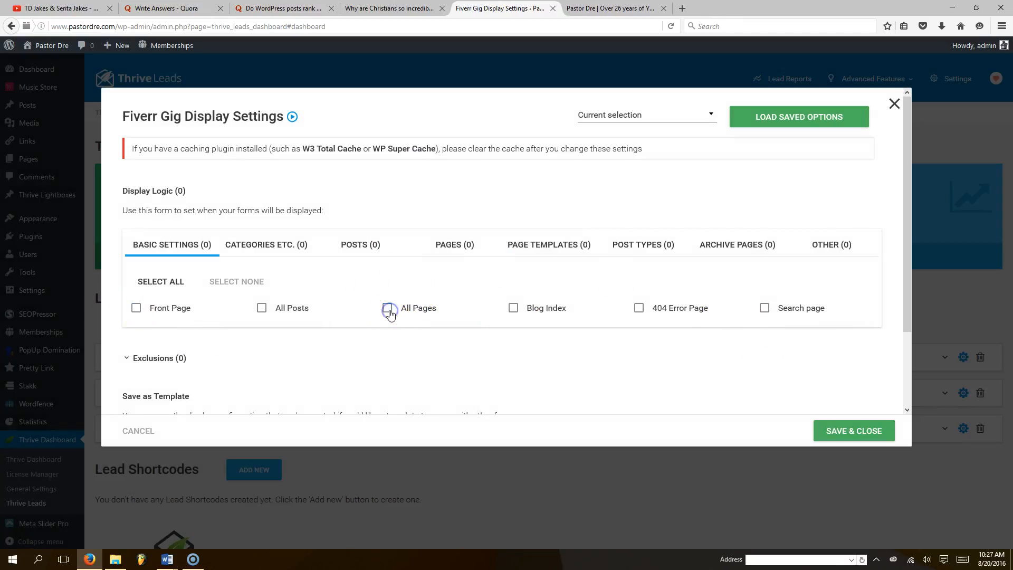
{"action": "left_click", "coordinate": [137, 308]}
{"action": "left_click", "coordinate": [387, 308]}
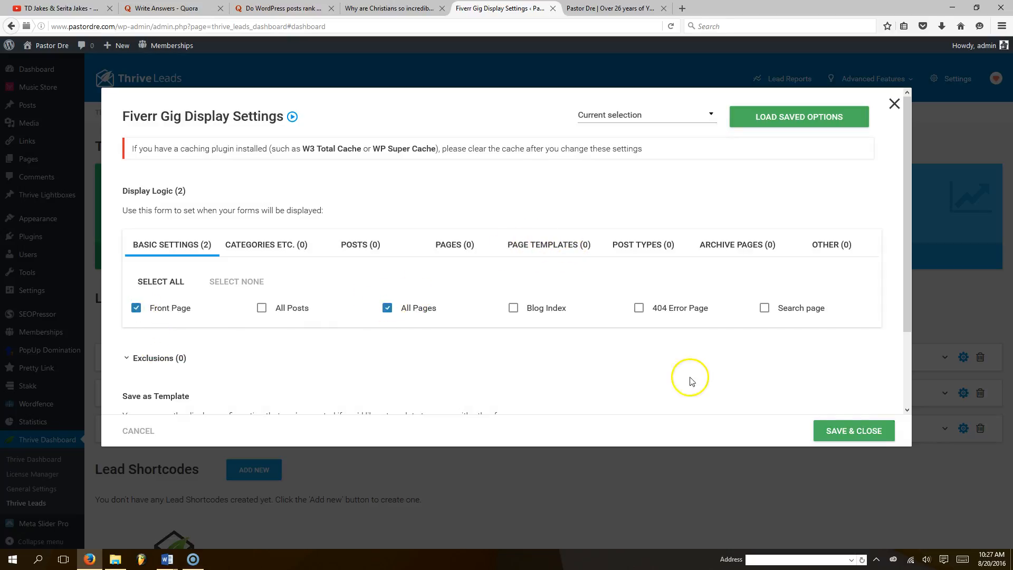
{"action": "left_click", "coordinate": [875, 430]}
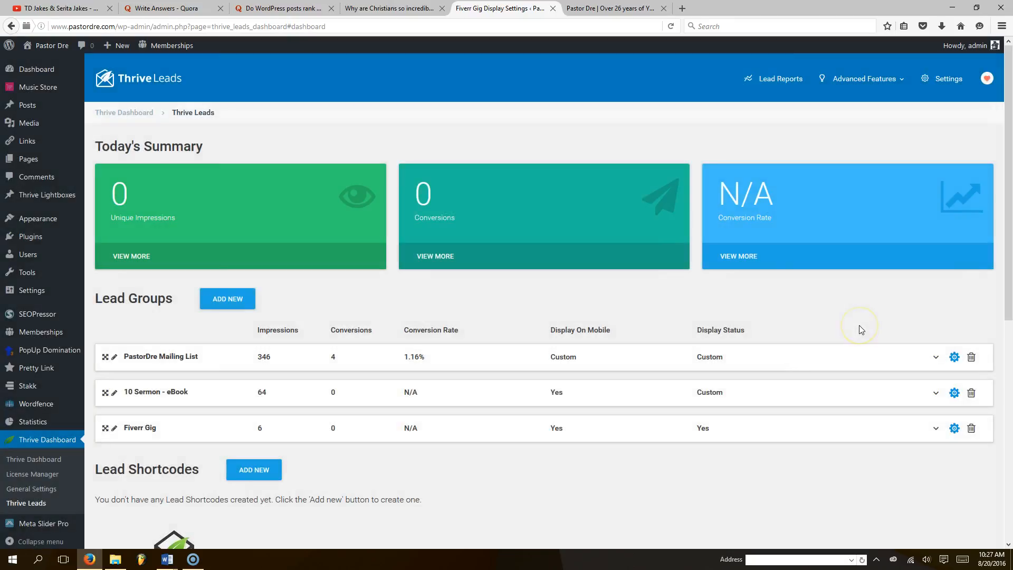
- Open the Fiverr Gig group's Lightbox forms and view the Fiverr Gigs form's design in the editor
{"action": "left_click", "coordinate": [929, 429]}
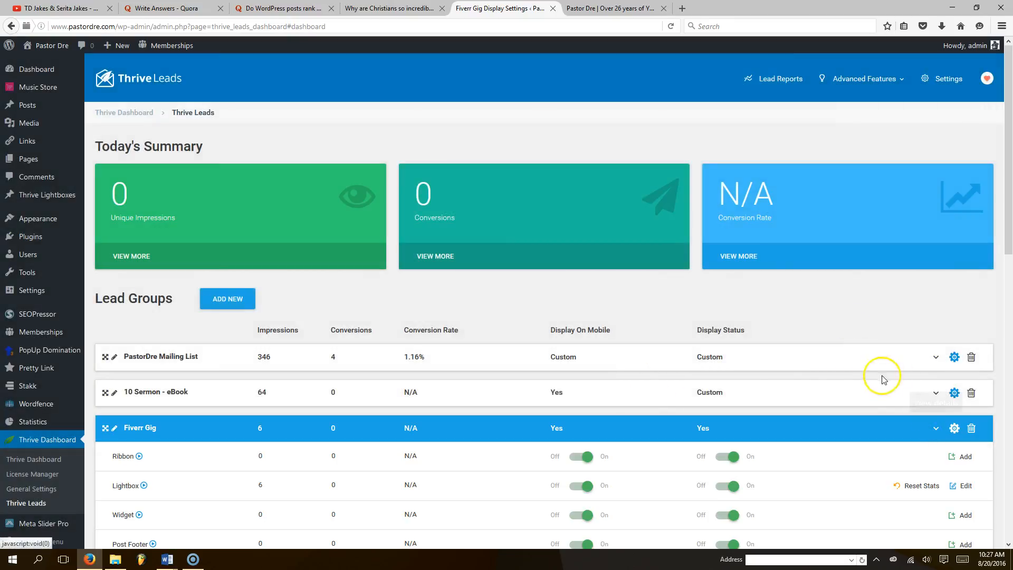
{"action": "scroll", "coordinate": [743, 362], "scroll_direction": "down", "scroll_amount": 5}
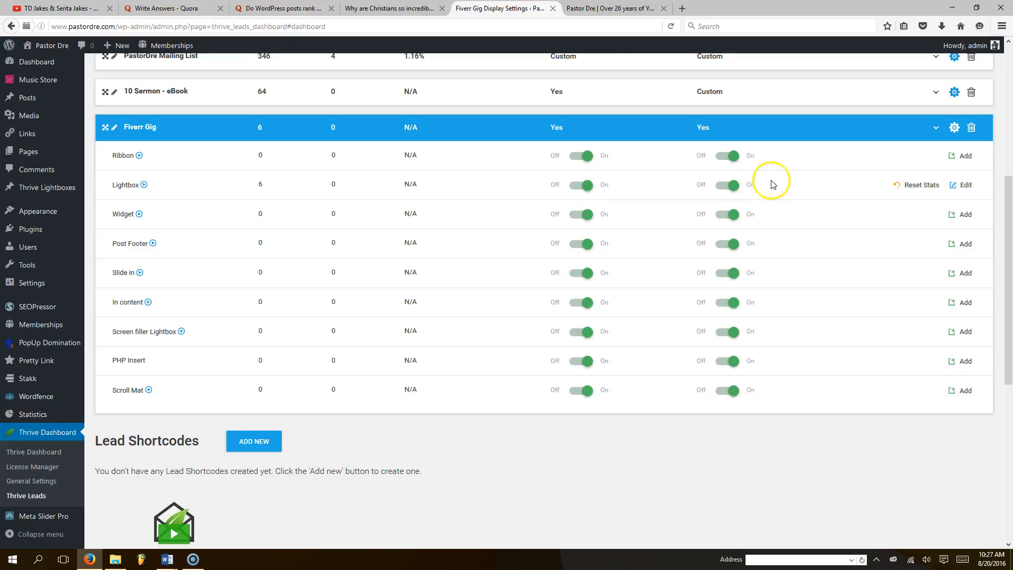
{"action": "left_click", "coordinate": [968, 185]}
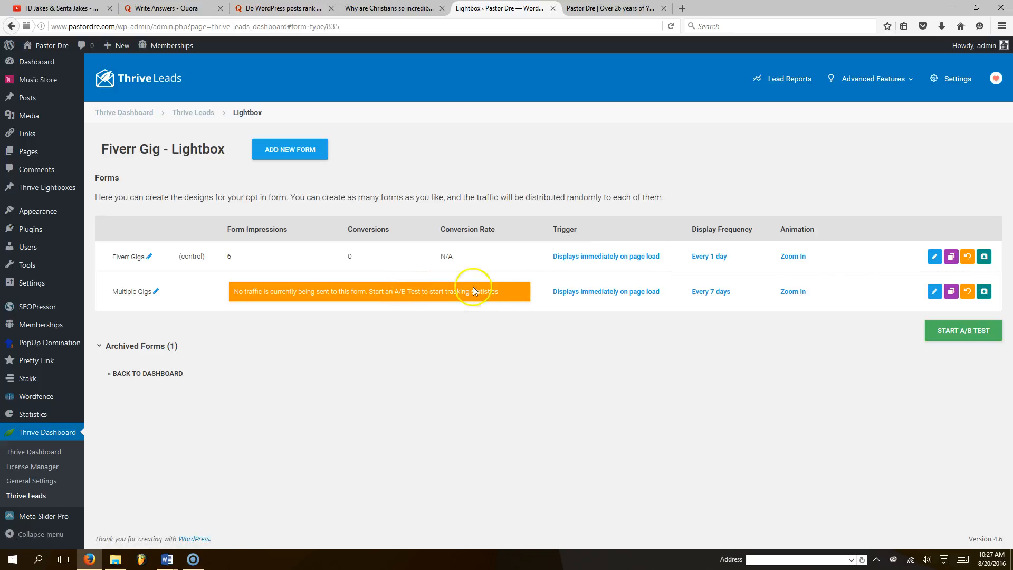
{"action": "left_click", "coordinate": [934, 256]}
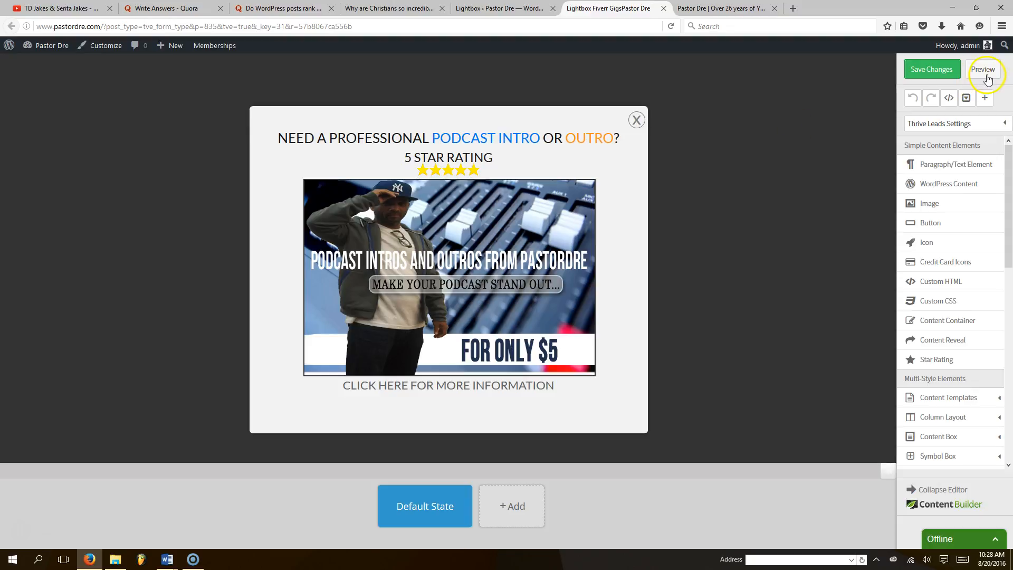
- Clone the Fiverr Gigs lightbox form twice and move the Multiple Gigs form to the archive
{"action": "left_click", "coordinate": [512, 6]}
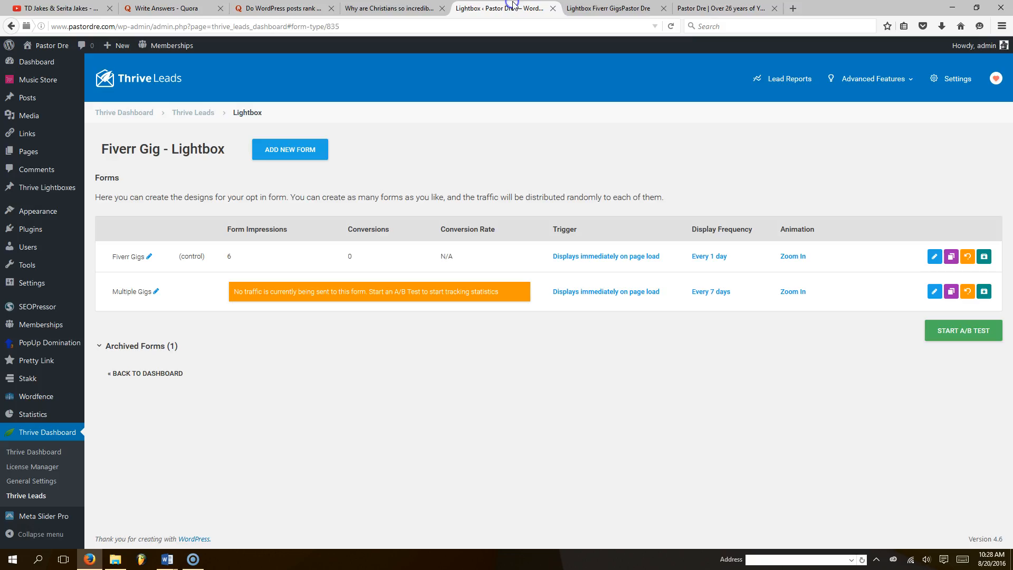
{"action": "left_click", "coordinate": [951, 256]}
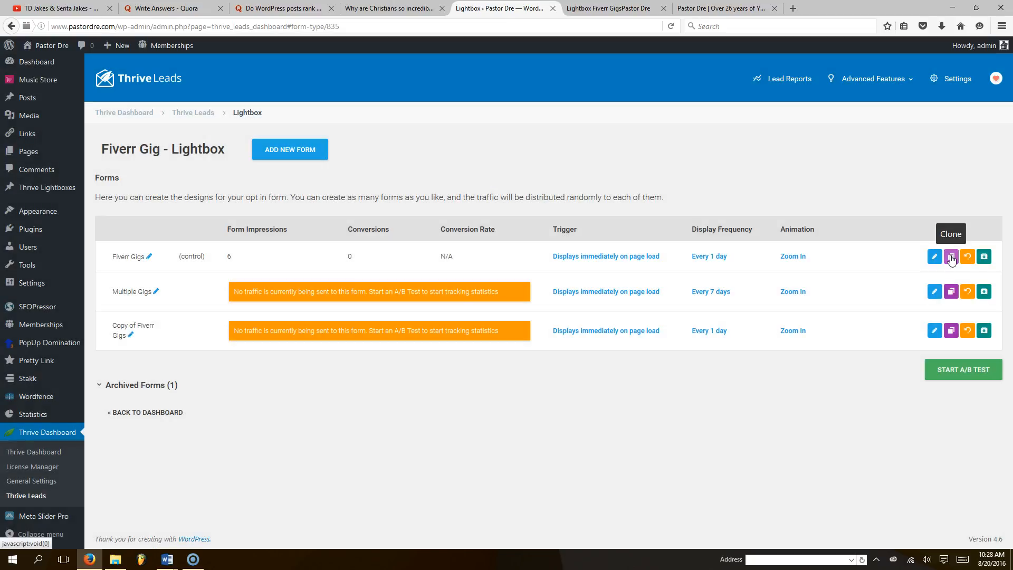
{"action": "left_click", "coordinate": [952, 258]}
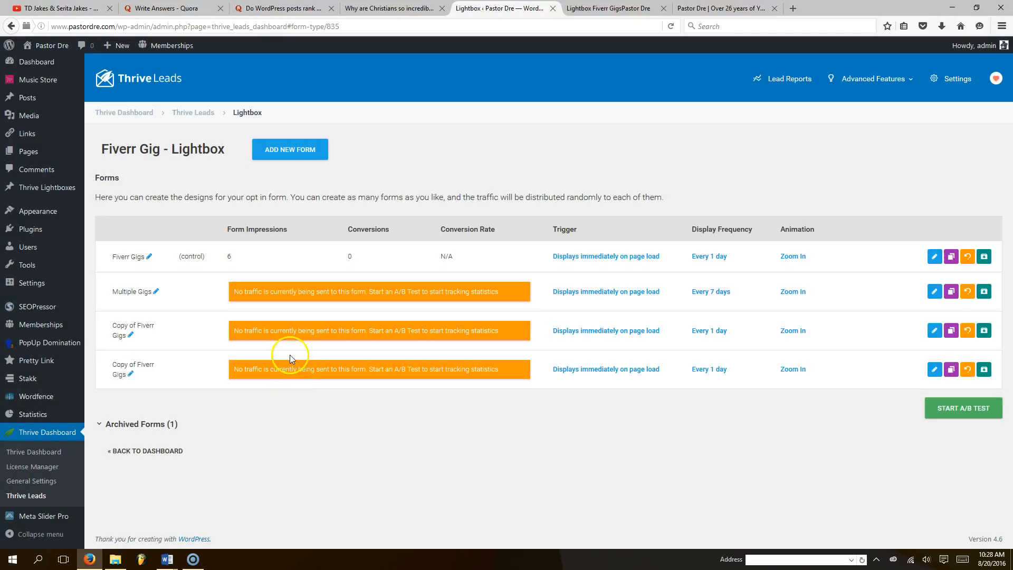
{"action": "left_click", "coordinate": [984, 291]}
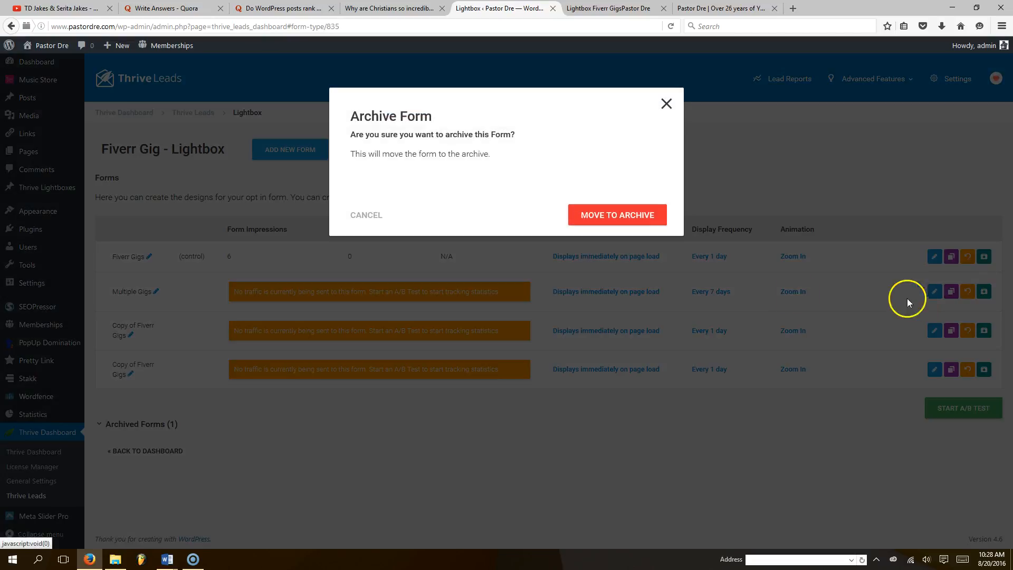
{"action": "left_click", "coordinate": [644, 227]}
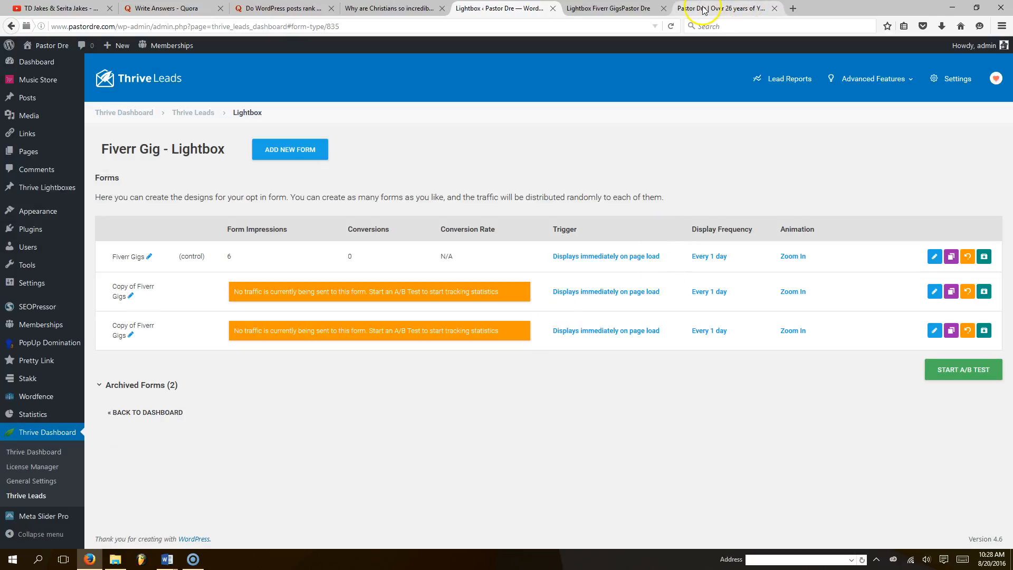
- Go to fiverr.com and review the active gigs on the account's My Gigs page
{"action": "left_click", "coordinate": [624, 8]}
{"action": "left_click", "coordinate": [611, 26]}
{"action": "type", "text": "fiverr.com"}
{"action": "key", "text": "Return"}
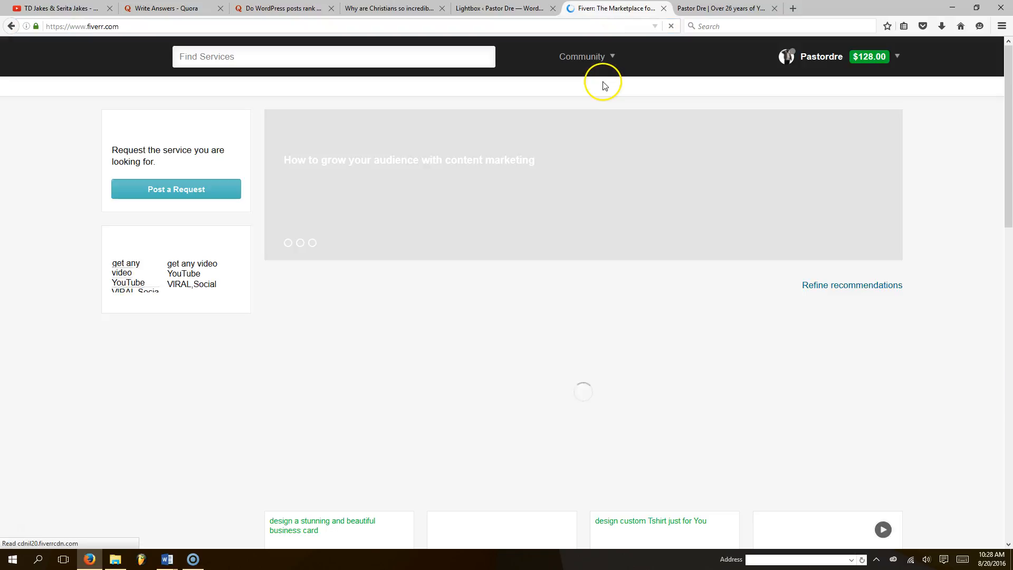
{"action": "left_click", "coordinate": [896, 57]}
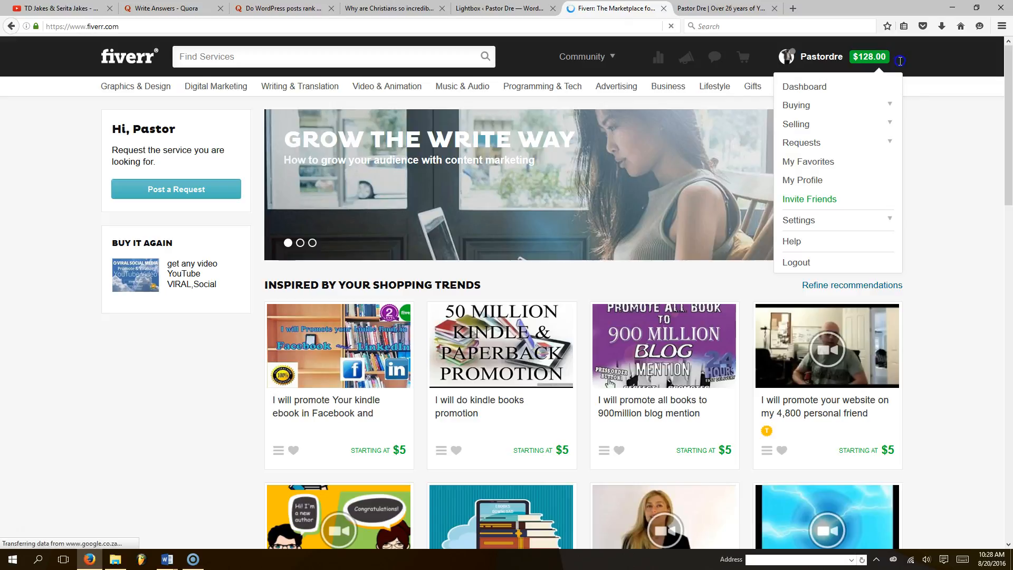
{"action": "left_click", "coordinate": [840, 124]}
{"action": "left_click", "coordinate": [805, 216]}
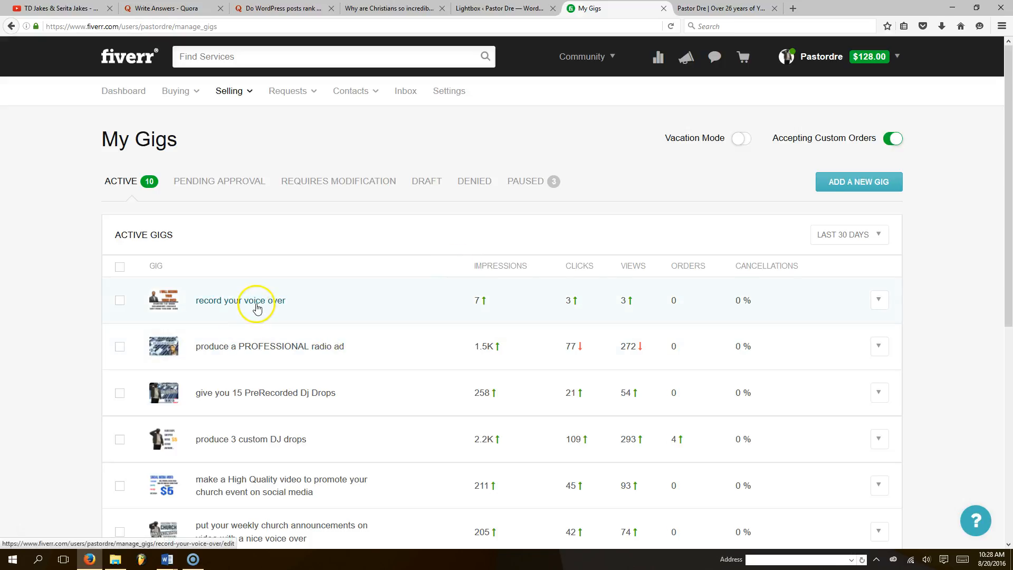
{"action": "scroll", "coordinate": [257, 297], "scroll_direction": "down", "scroll_amount": 2}
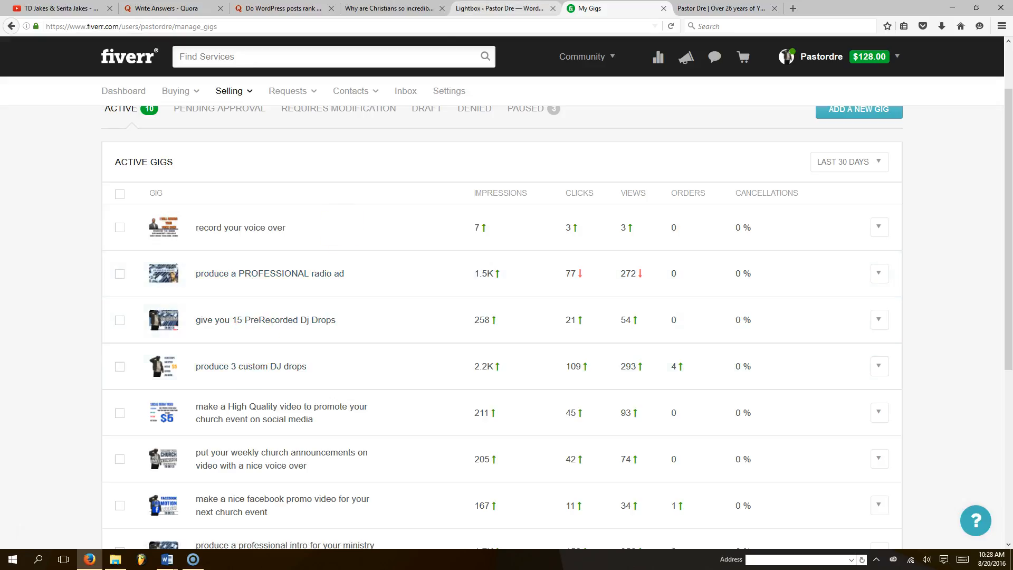
- Set the first Copy of Fiverr Gigs form to trigger on exit intent, with SmartExit on at 17 seconds after page load
{"action": "left_click", "coordinate": [499, 8]}
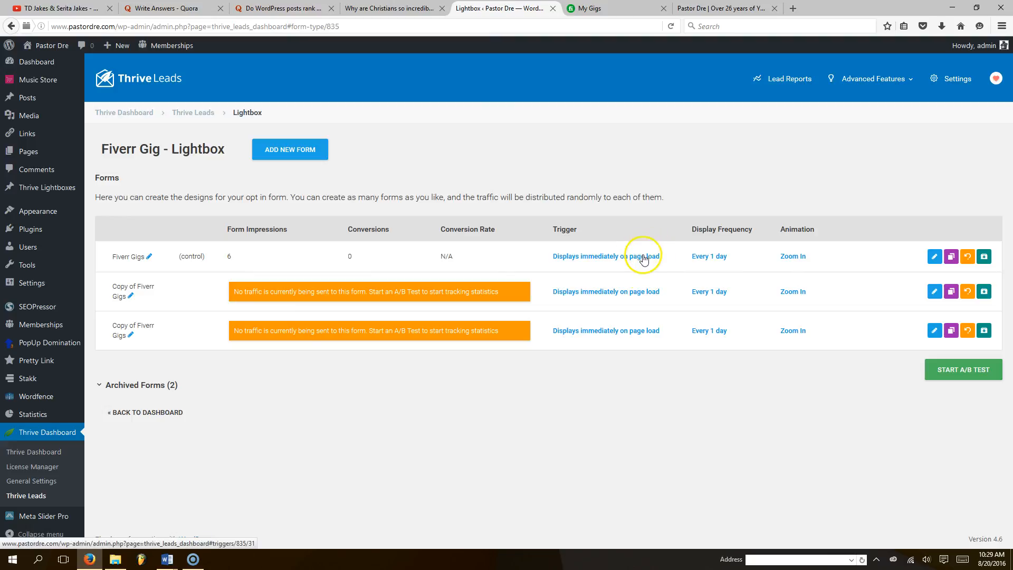
{"action": "left_click", "coordinate": [625, 295]}
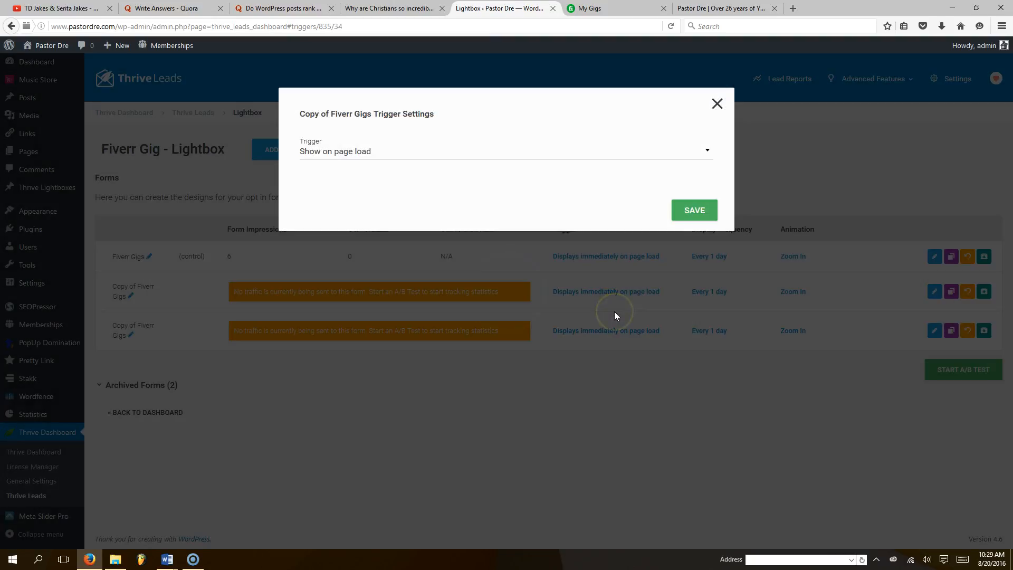
{"action": "left_click", "coordinate": [390, 157]}
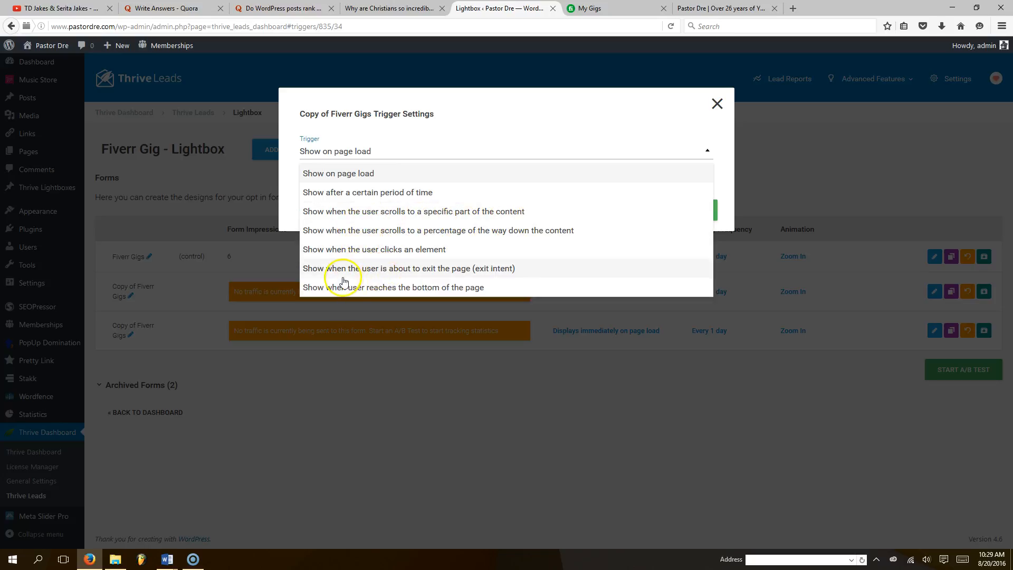
{"action": "left_click", "coordinate": [447, 269]}
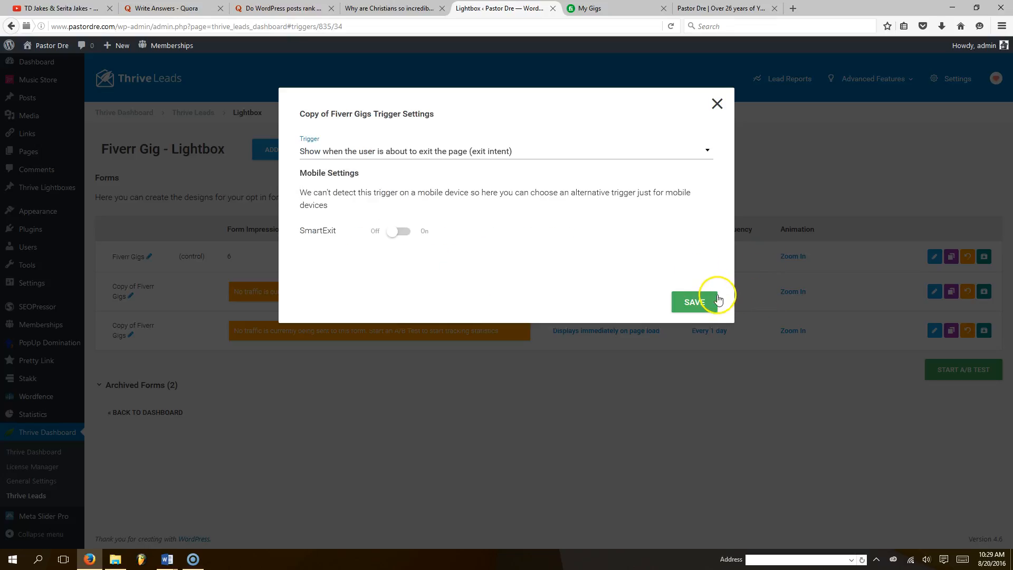
{"action": "left_click", "coordinate": [399, 231]}
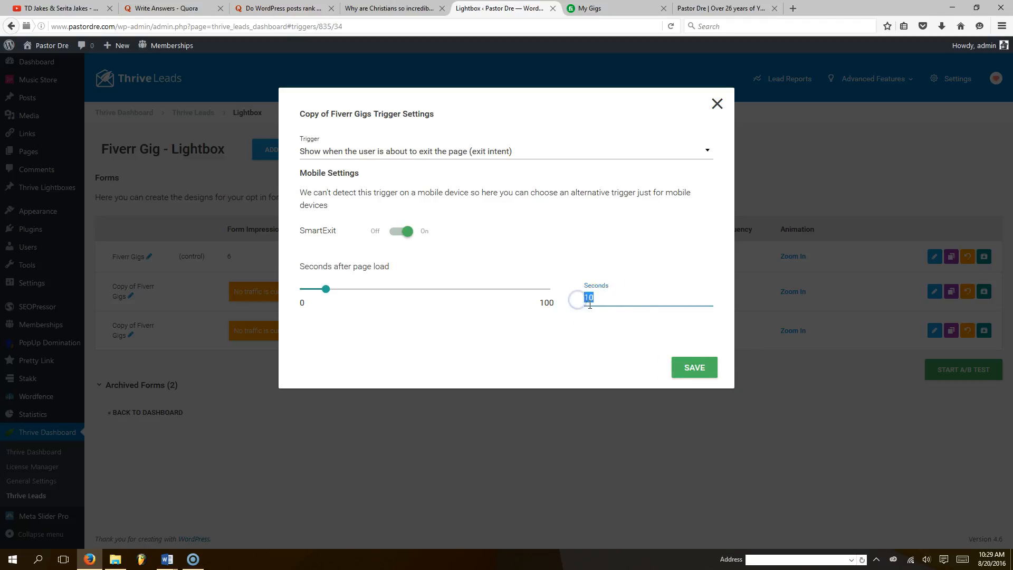
{"action": "left_click", "coordinate": [577, 346]}
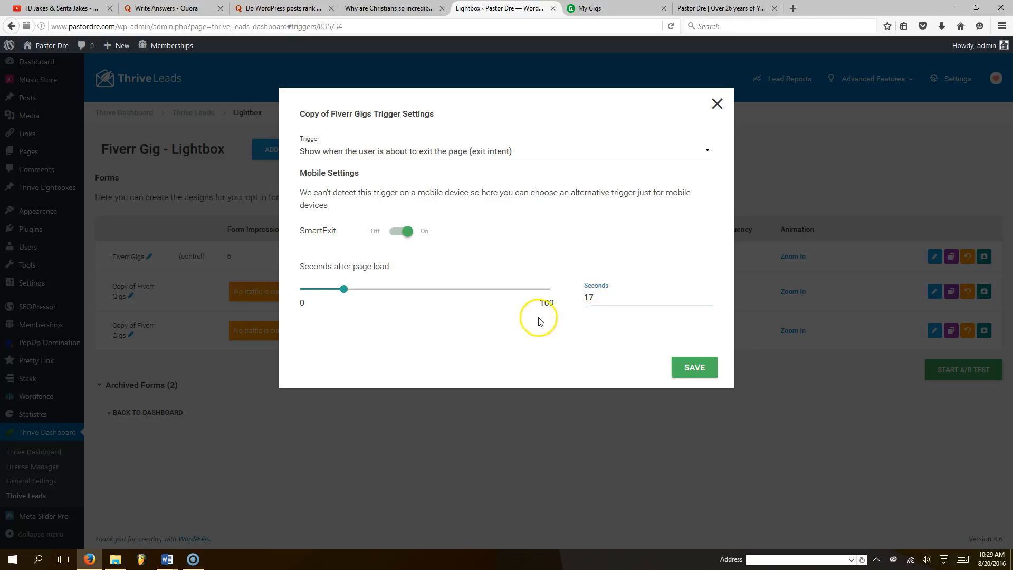
{"action": "left_click", "coordinate": [695, 368]}
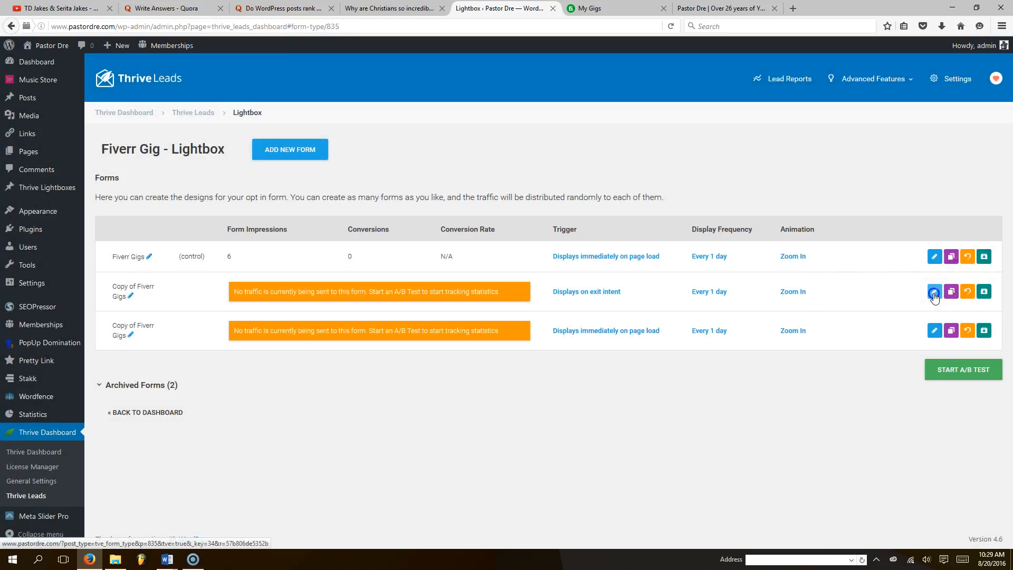
- Replace the image in the first Copy of Fiverr Gigs lightbox with the DJ Drops picture thumbnail-photo-2.png from the media library
{"action": "left_click", "coordinate": [935, 291]}
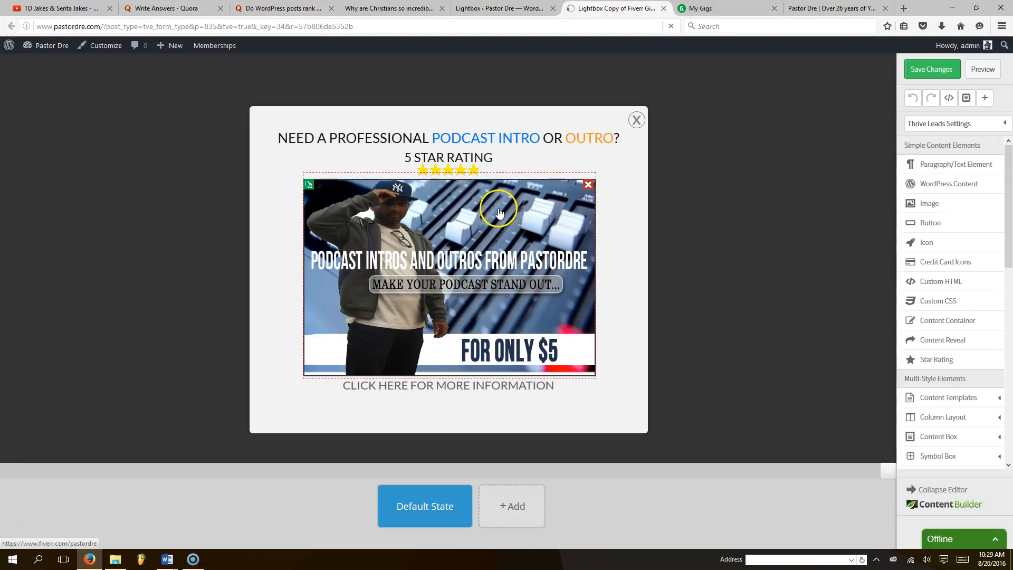
{"action": "left_click", "coordinate": [499, 212]}
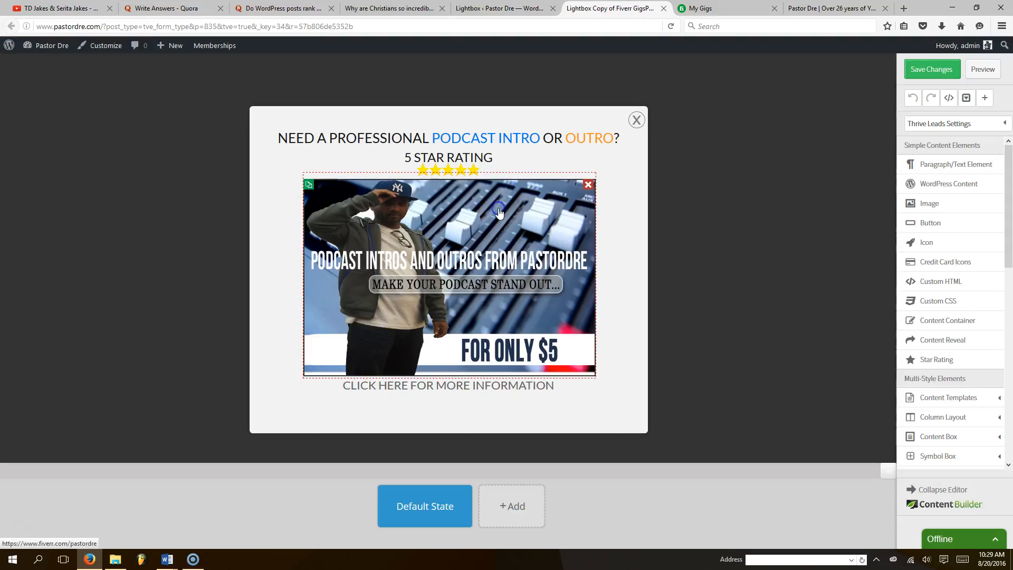
{"action": "left_click", "coordinate": [500, 151]}
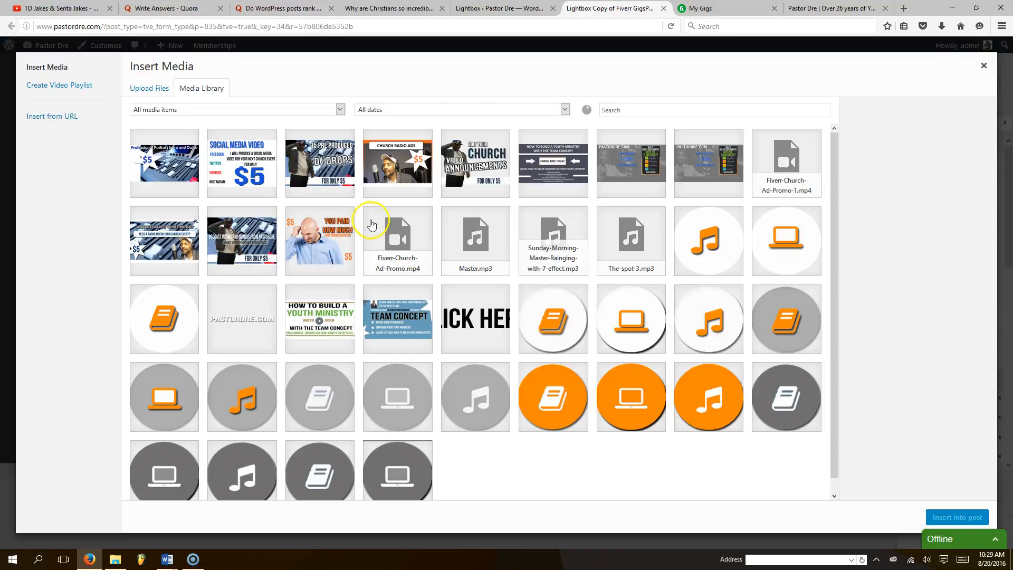
{"action": "left_click", "coordinate": [322, 178]}
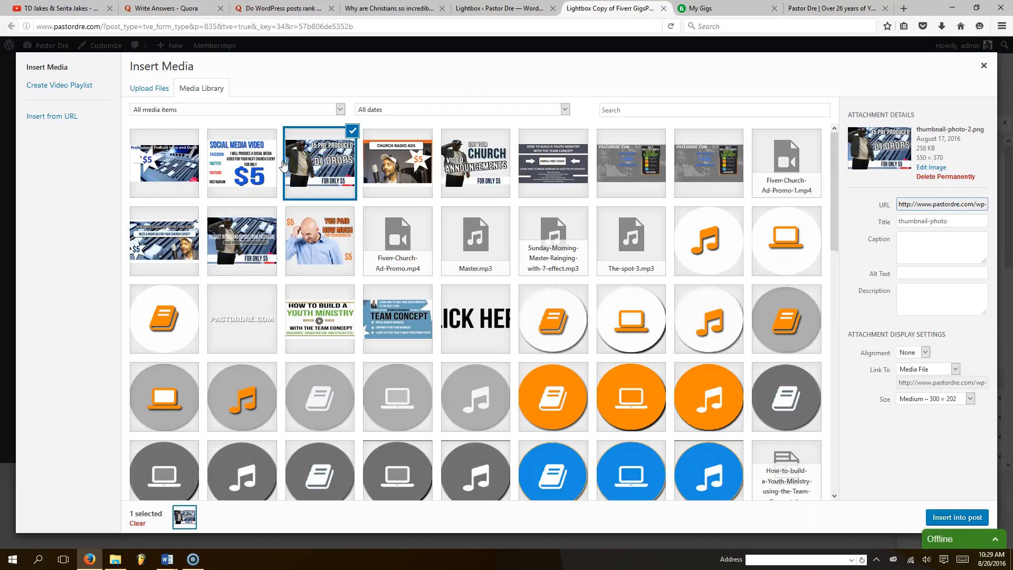
{"action": "left_click", "coordinate": [134, 89]}
{"action": "left_click", "coordinate": [207, 89]}
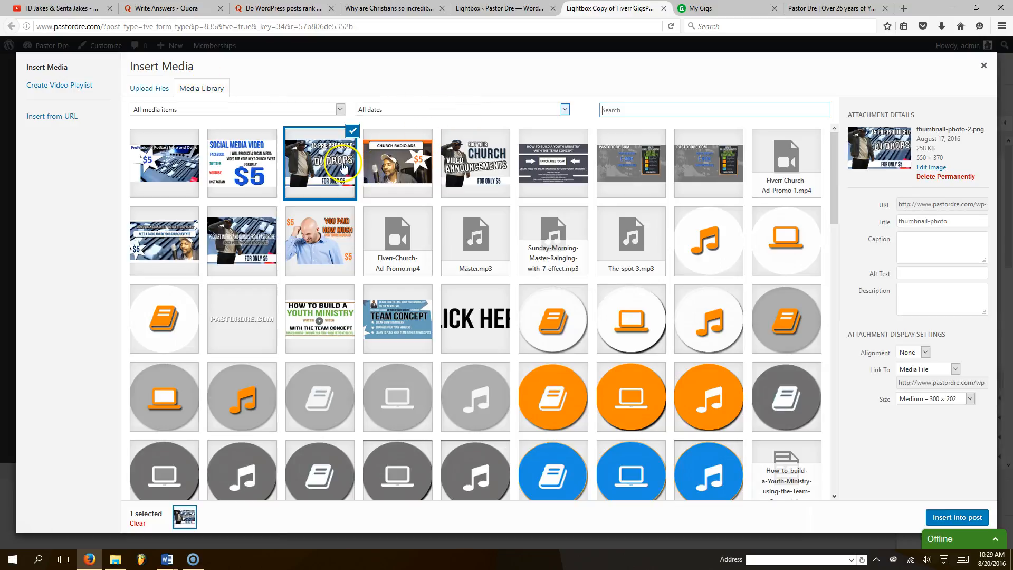
{"action": "left_click", "coordinate": [969, 518]}
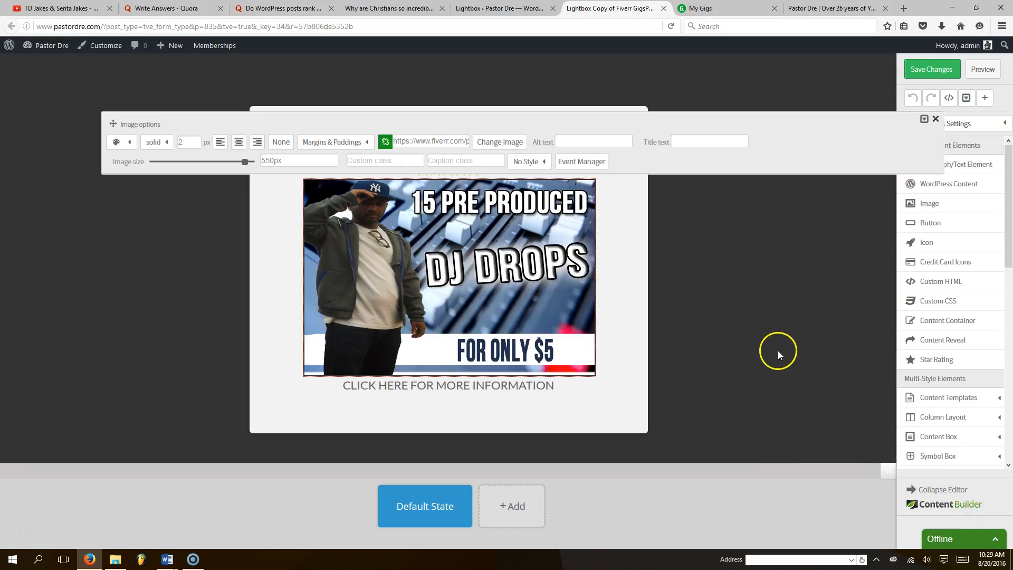
{"action": "left_click", "coordinate": [935, 120]}
{"action": "left_click", "coordinate": [487, 144]}
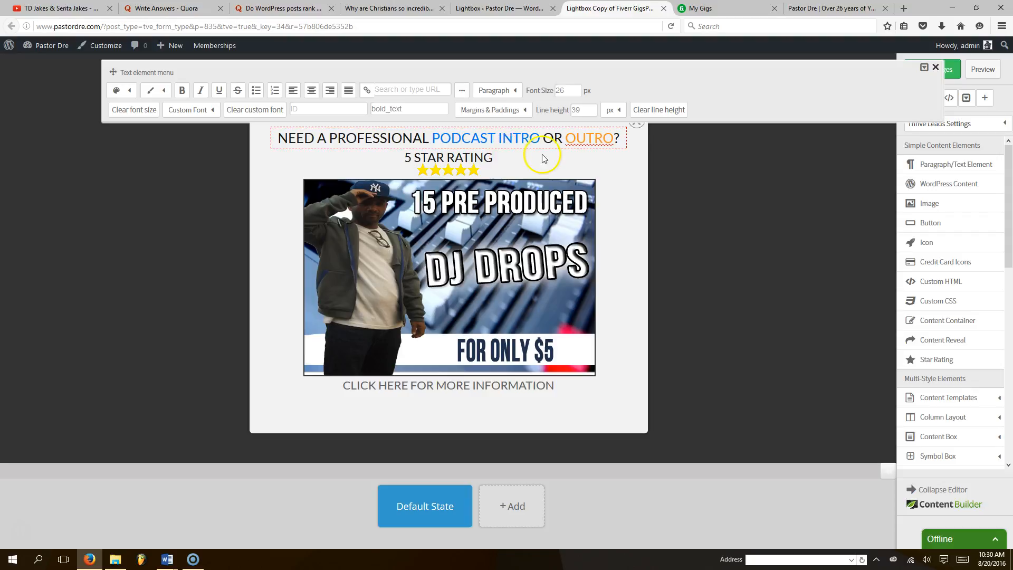
{"action": "key", "text": "BackSpace"}
{"action": "key", "text": "BackSpace"}
{"action": "key", "text": "BackSpace"}
{"action": "key", "text": "BackSpace"}
{"action": "key", "text": "BackSpace"}
{"action": "key", "text": "BackSpace"}
{"action": "key", "text": "BackSpace"}
{"action": "key", "text": "BackSpace"}
{"action": "key", "text": "BackSpace"}
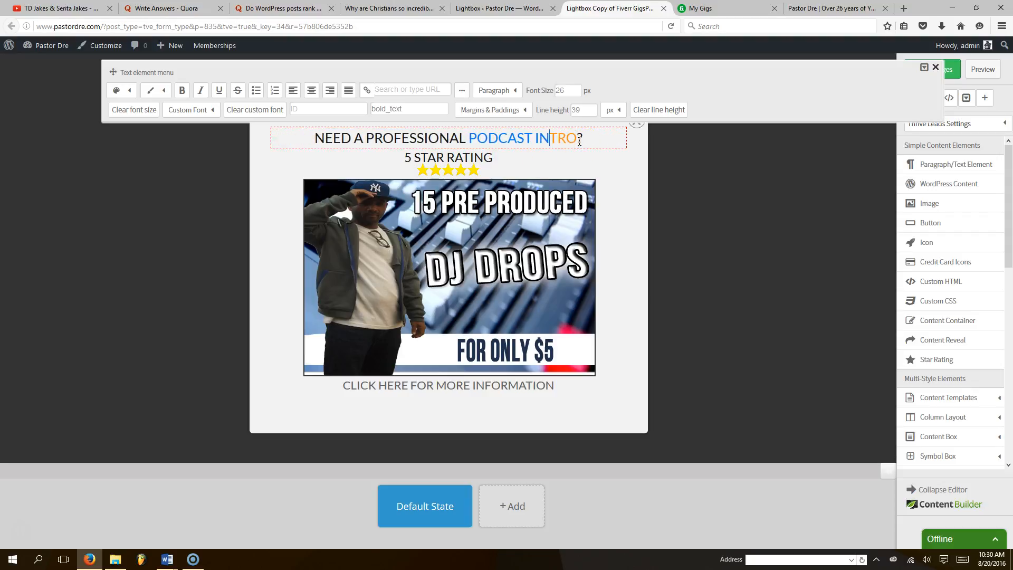
{"action": "left_click", "coordinate": [638, 176]}
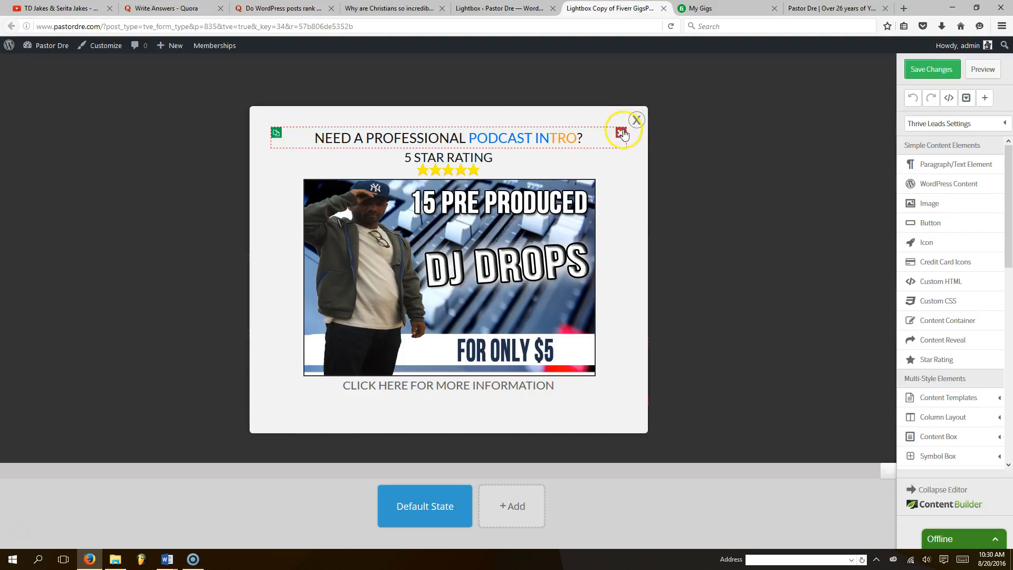
- Replace the podcast headline above the star rating with a new text element reading "Need some Holy Ghost DJ Drops"
{"action": "left_click", "coordinate": [621, 132]}
{"action": "left_click", "coordinate": [960, 166]}
{"action": "left_click_drag", "start_coordinate": [959, 165], "coordinate": [447, 126]}
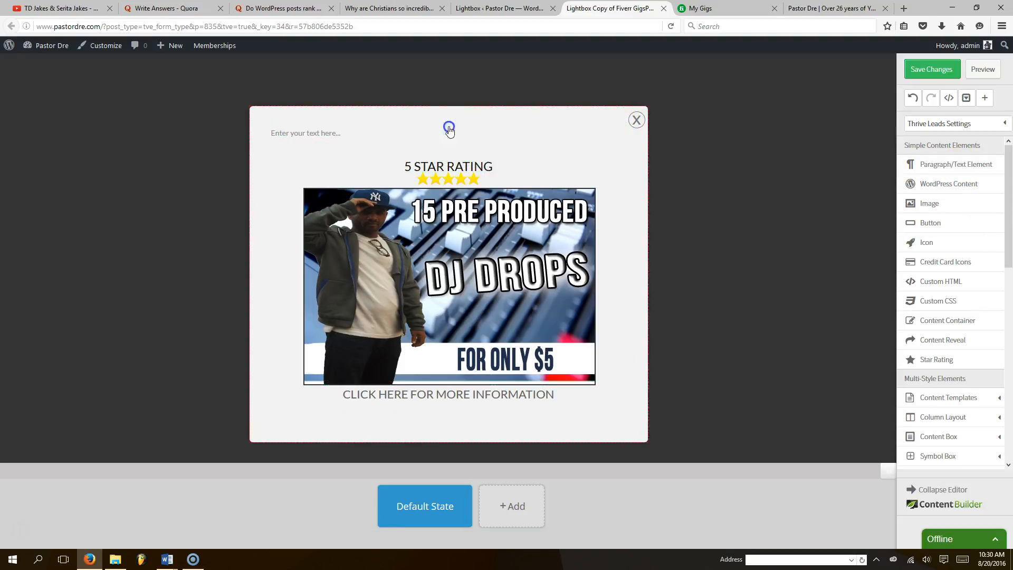
{"action": "left_click", "coordinate": [381, 132]}
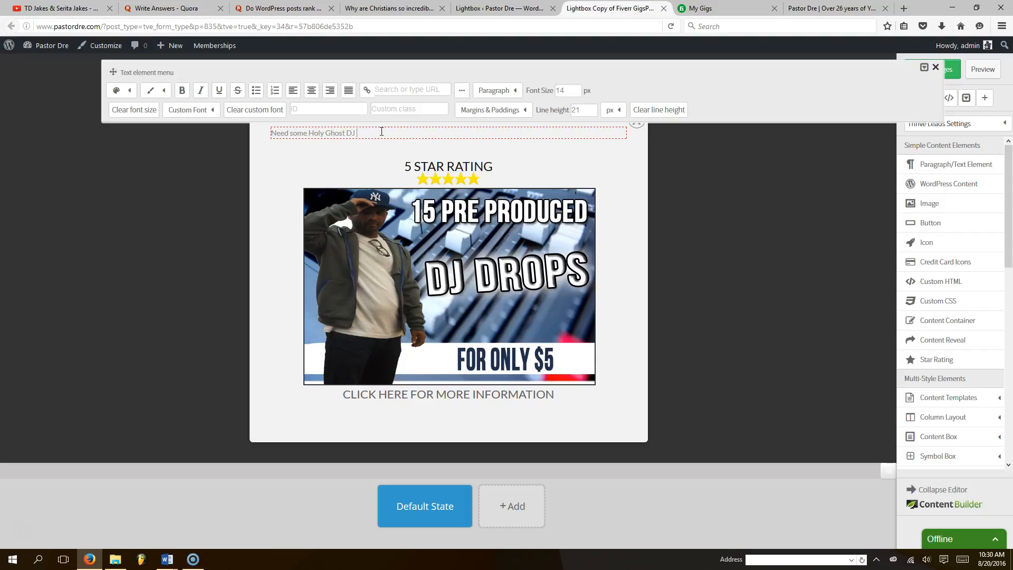
- Format the new DJ Drops headline as black, centred text with a font size of 29 px
{"action": "left_click", "coordinate": [116, 91]}
{"action": "left_click", "coordinate": [118, 129]}
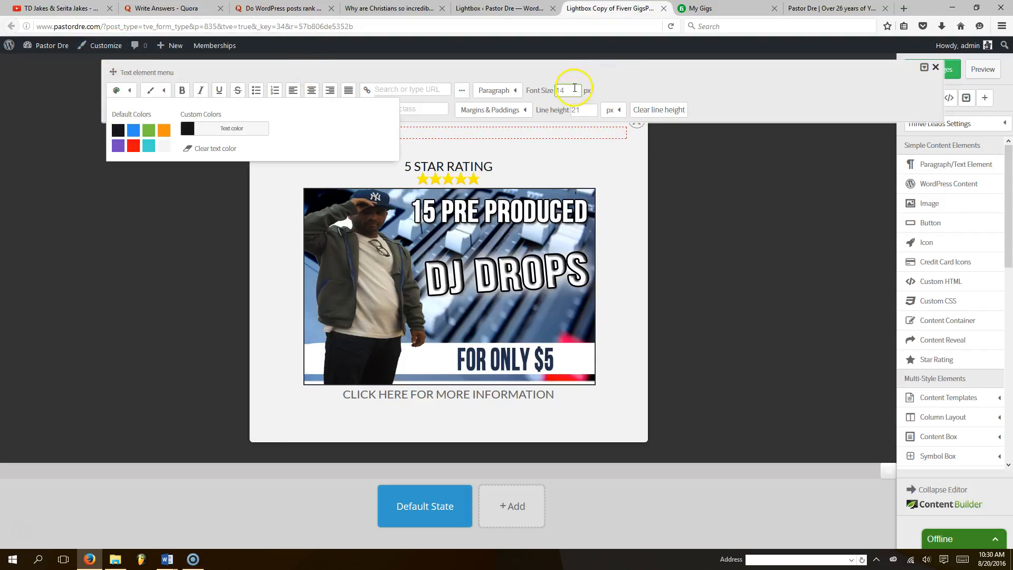
{"action": "left_click", "coordinate": [574, 91]}
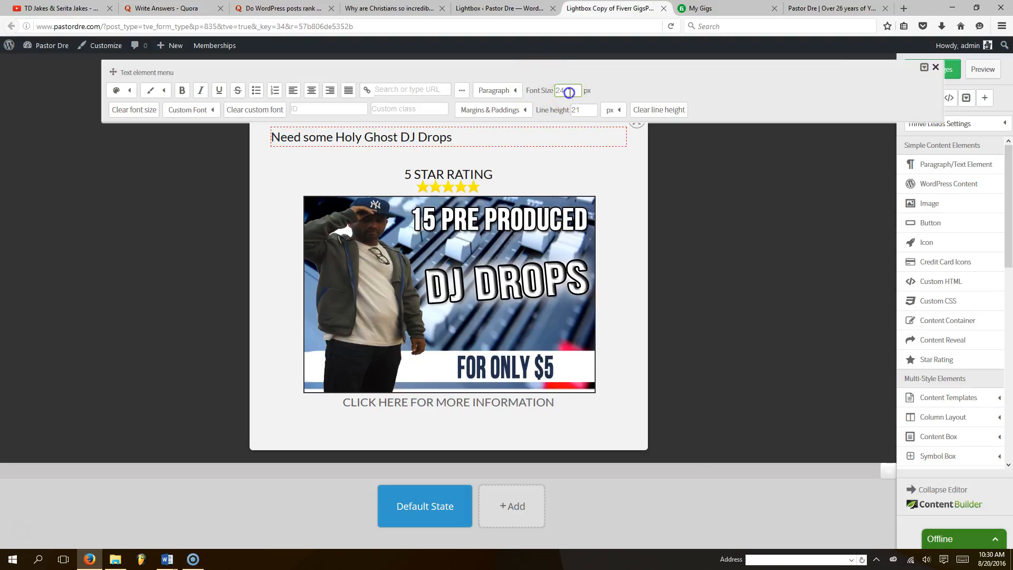
{"action": "left_click", "coordinate": [545, 80]}
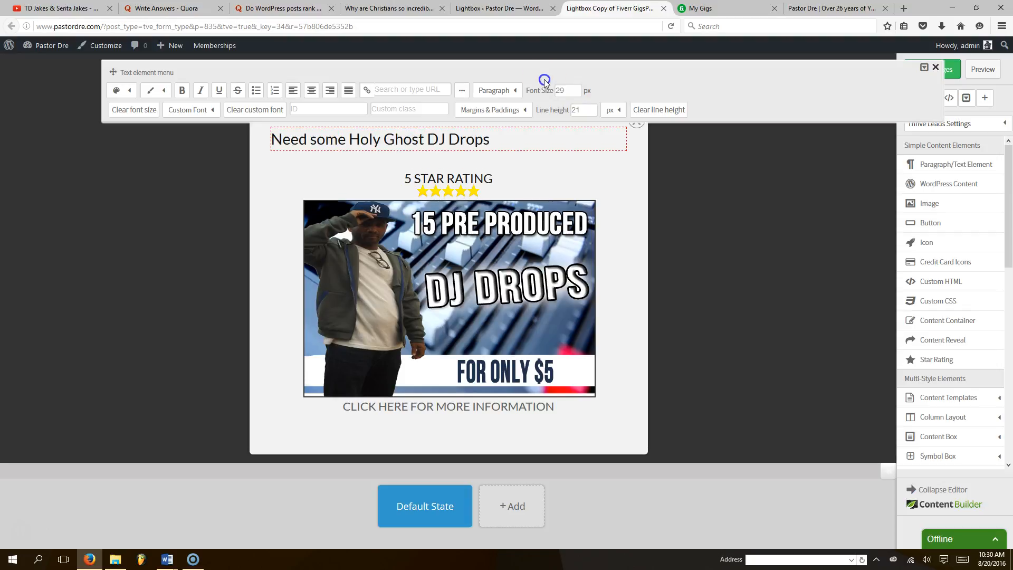
{"action": "left_click", "coordinate": [308, 91]}
{"action": "left_click", "coordinate": [640, 204]}
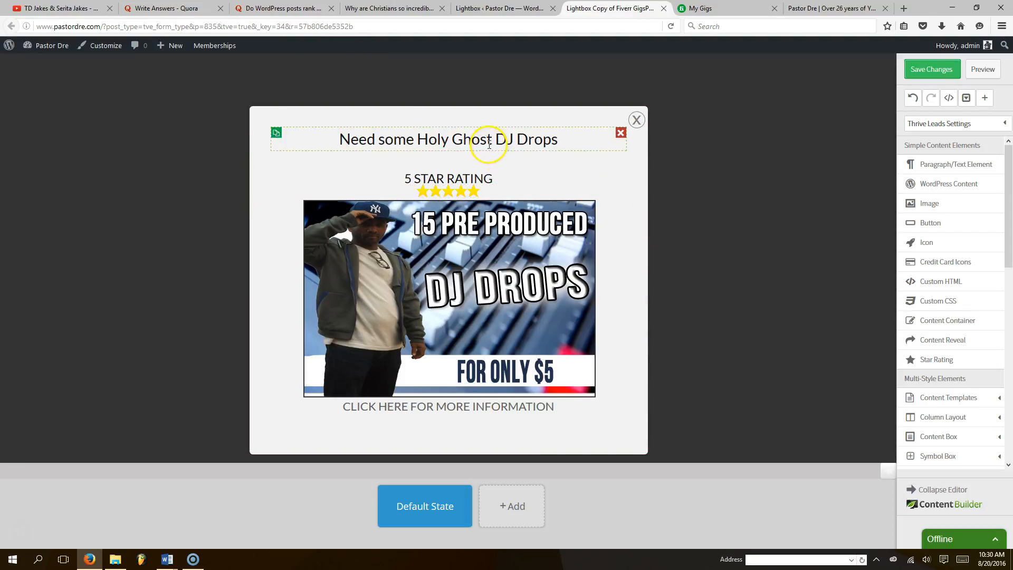
- Set the DJ Drops headline's bottom margin to 0 px
{"action": "left_click", "coordinate": [462, 139]}
{"action": "left_click", "coordinate": [486, 112]}
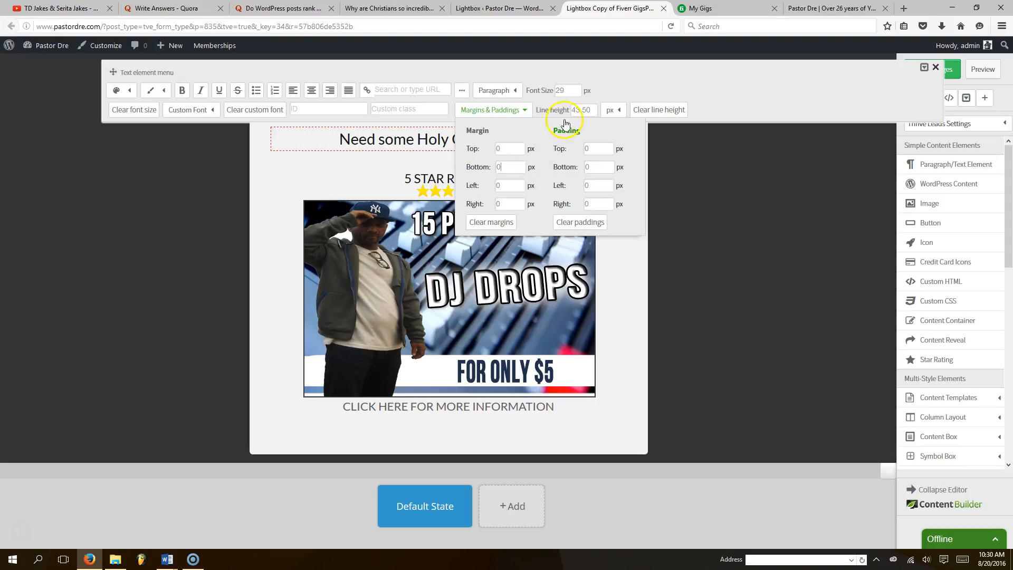
{"action": "left_click", "coordinate": [533, 75]}
{"action": "left_click", "coordinate": [684, 237]}
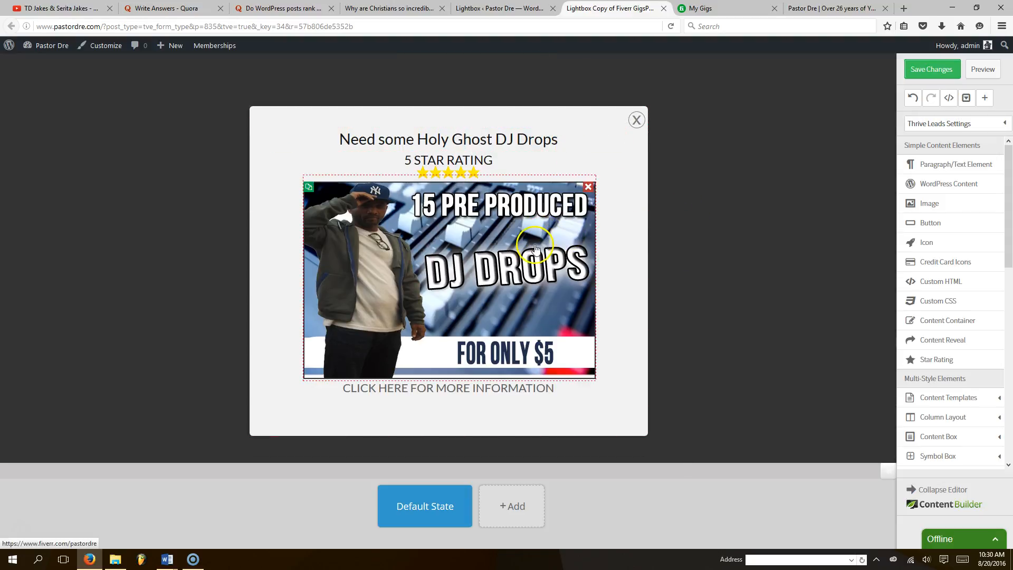
- Preview the "give you 15 PreRecorded Dj Drops" gig from Fiverr's My Gigs page and copy its page URL
{"action": "left_click", "coordinate": [721, 7]}
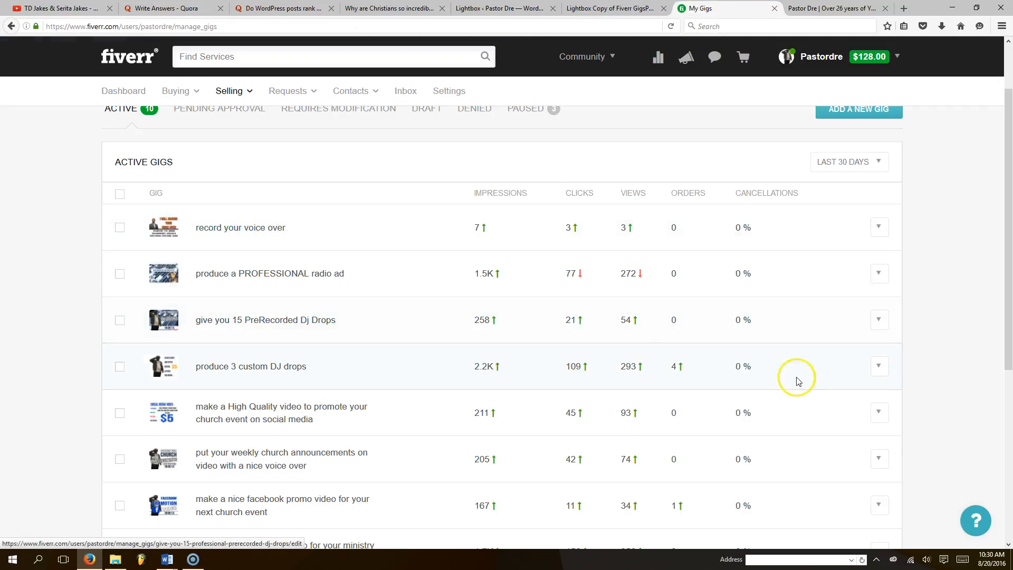
{"action": "left_click", "coordinate": [878, 319]}
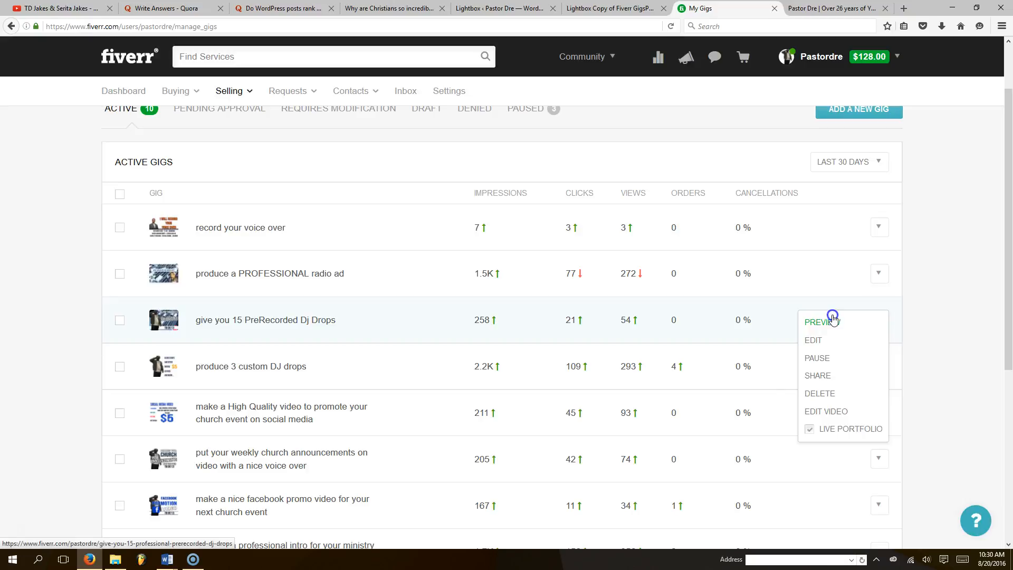
{"action": "left_click", "coordinate": [823, 320]}
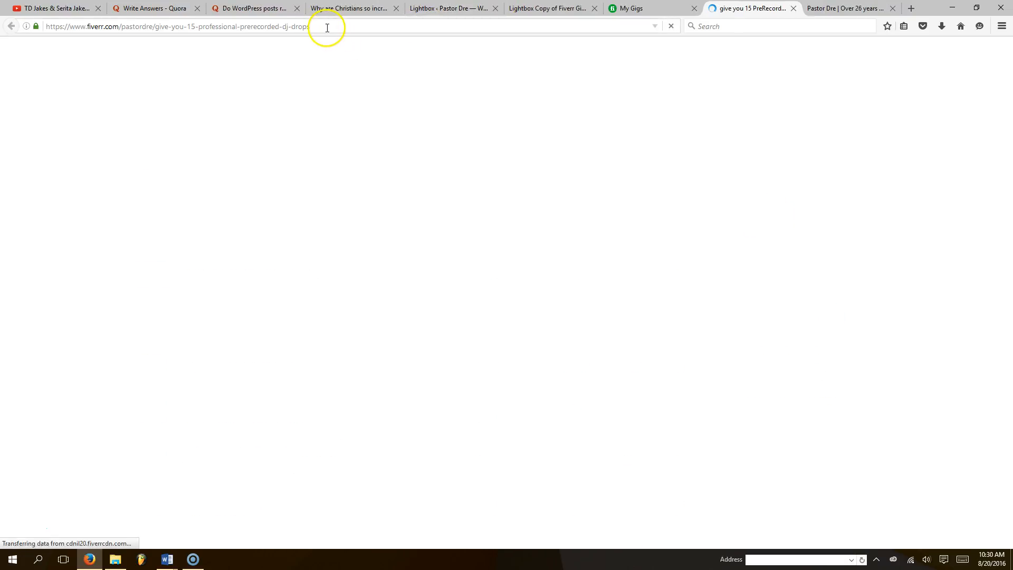
{"action": "left_click", "coordinate": [327, 27]}
{"action": "right_click", "coordinate": [327, 27]}
{"action": "left_click", "coordinate": [356, 62]}
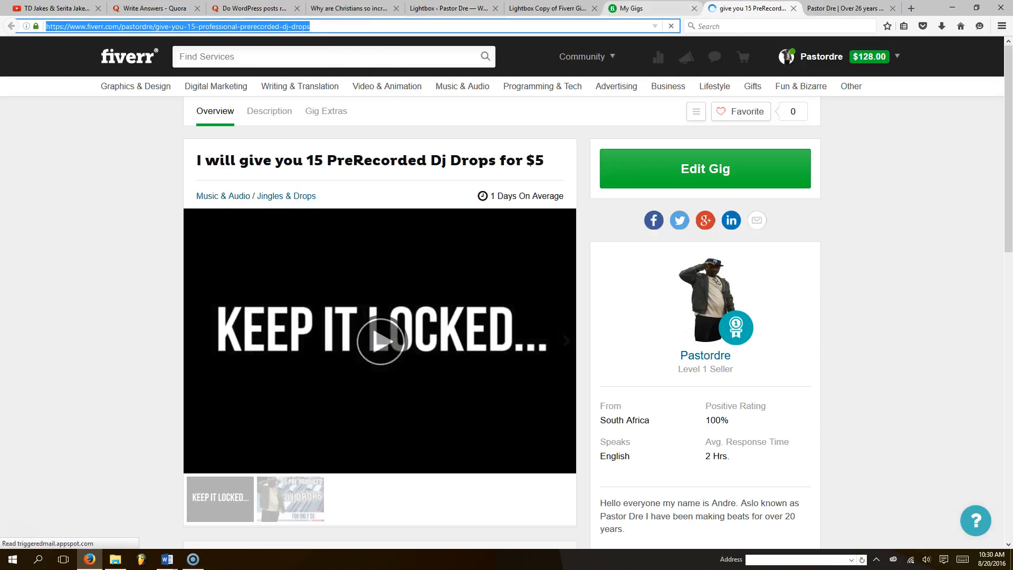
- Replace the DJ Drops image's link in the lightbox with the copied gig URL, update the link and save the design
{"action": "key", "text": "ctrl+shift+Tab"}
{"action": "key", "text": "ctrl+shift+Tab"}
{"action": "left_click", "coordinate": [448, 260]}
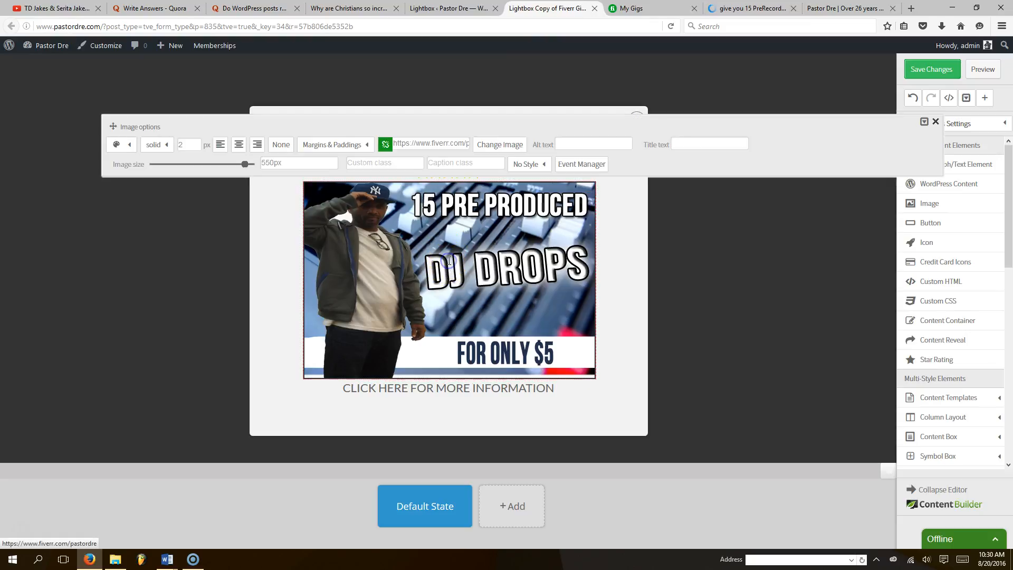
{"action": "left_click", "coordinate": [463, 145]}
{"action": "left_click", "coordinate": [463, 145]}
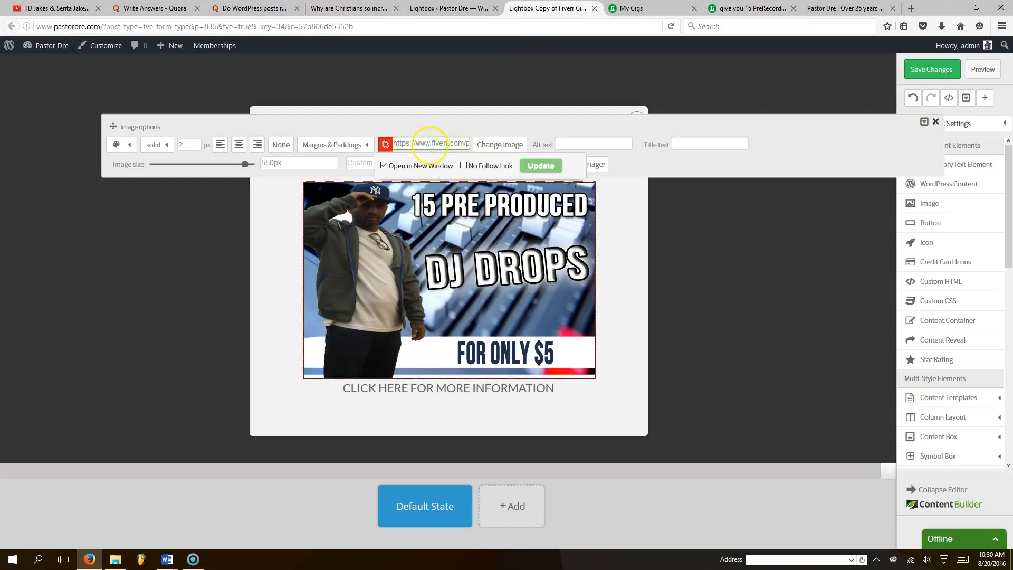
{"action": "left_click_drag", "start_coordinate": [394, 143], "coordinate": [499, 152]}
{"action": "key", "text": "BackSpace"}
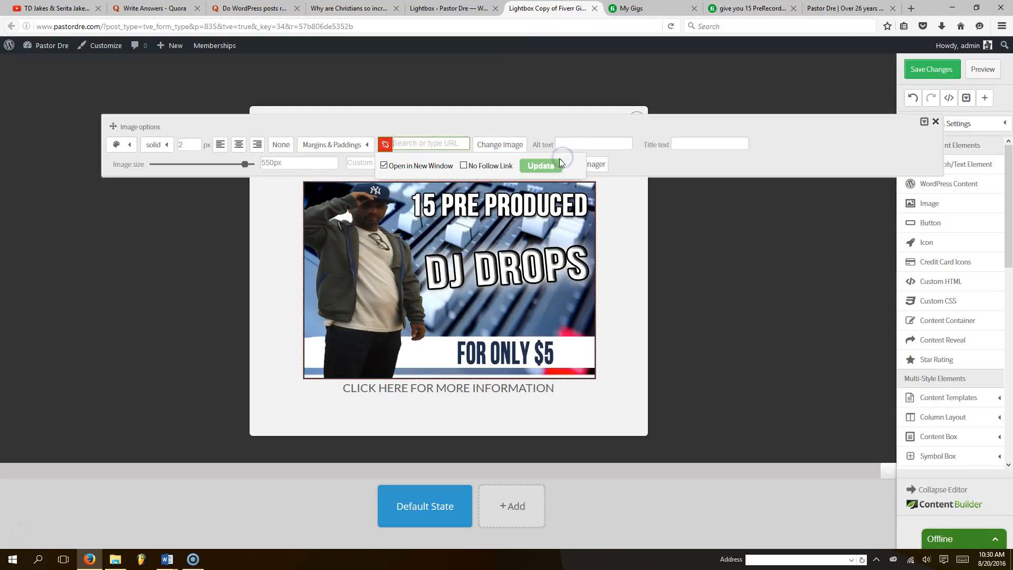
{"action": "left_click", "coordinate": [431, 145]}
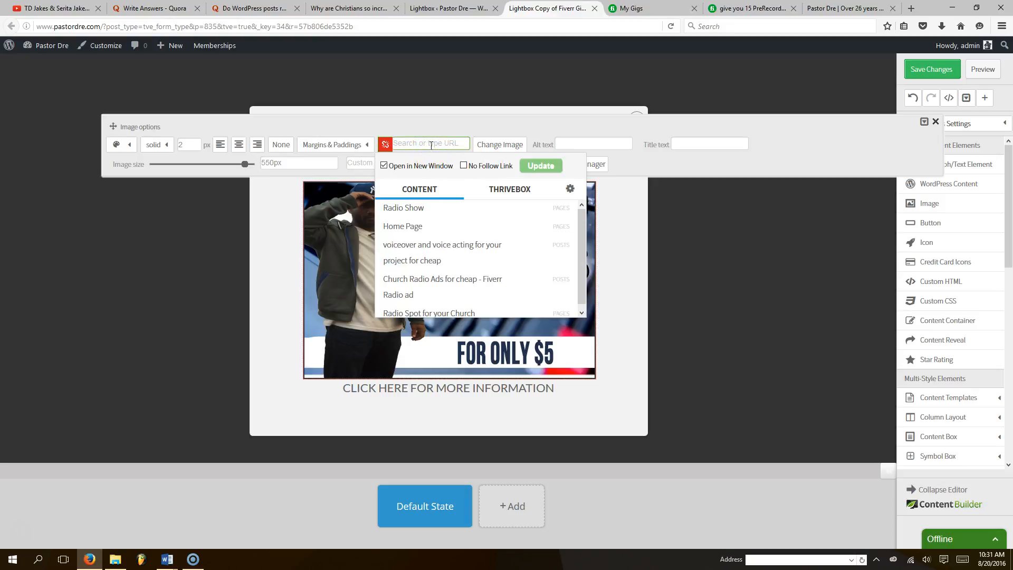
{"action": "key", "text": "ctrl+v"}
{"action": "left_click", "coordinate": [541, 165]}
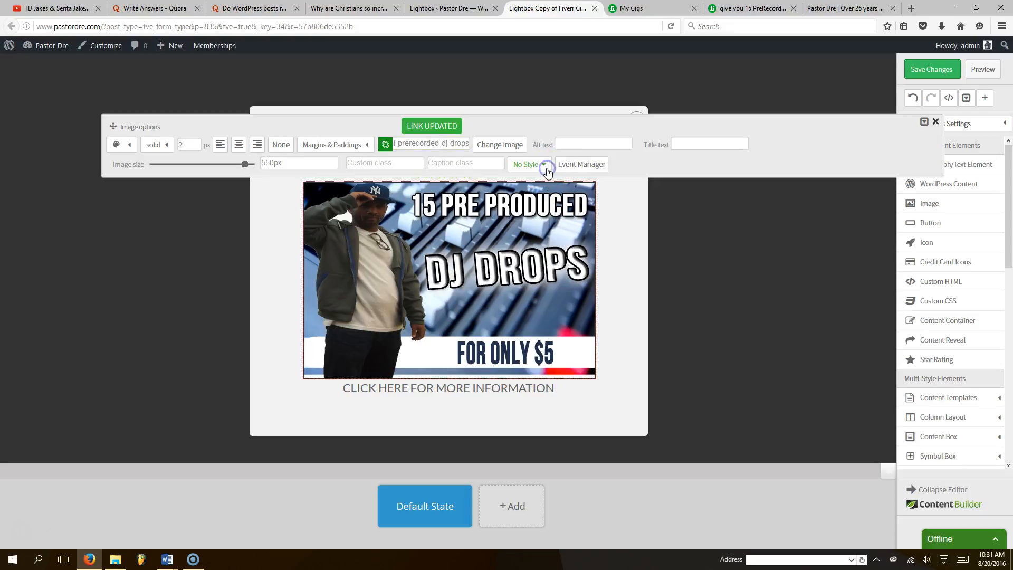
{"action": "left_click", "coordinate": [929, 68]}
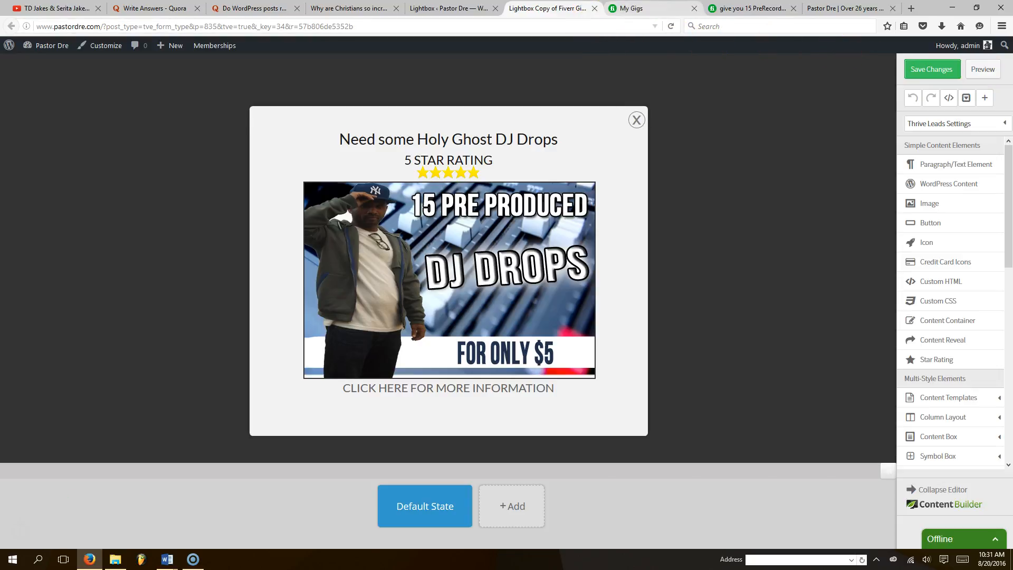
- Close the browser tabs showing the pastordre.com home page and the DJ Drops gig preview
{"action": "left_click", "coordinate": [852, 7]}
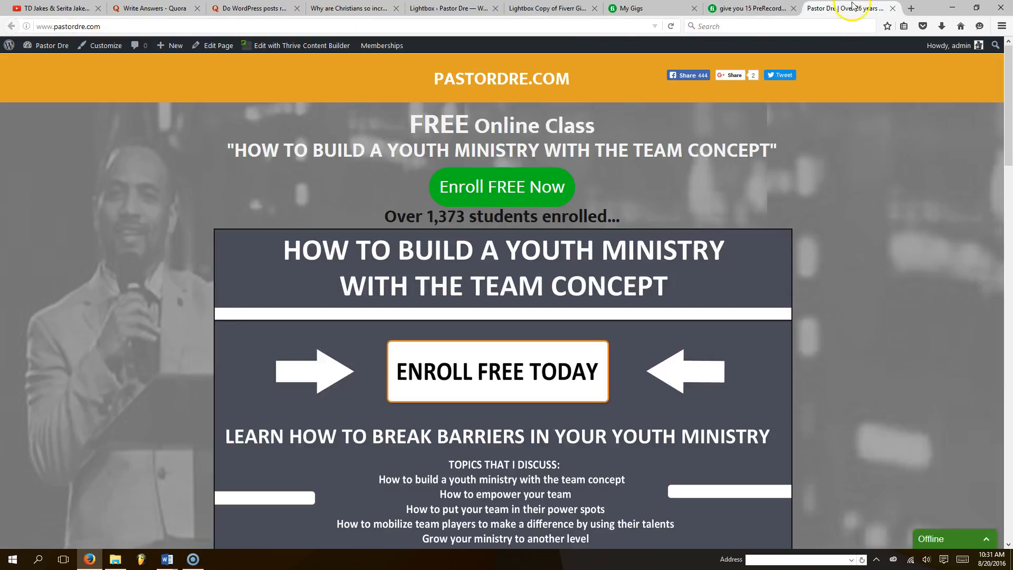
{"action": "left_click", "coordinate": [892, 8]}
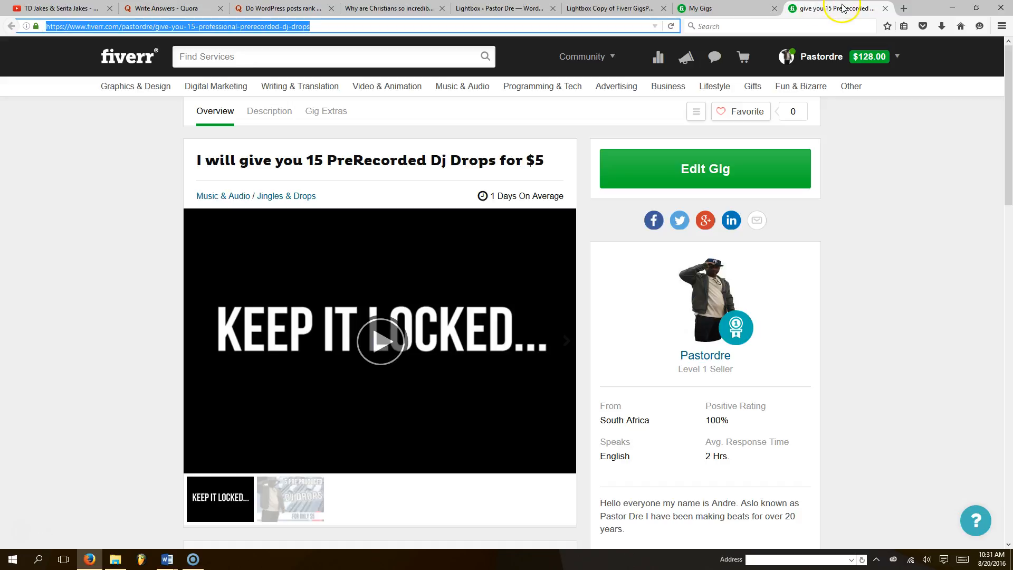
{"action": "left_click", "coordinate": [885, 9]}
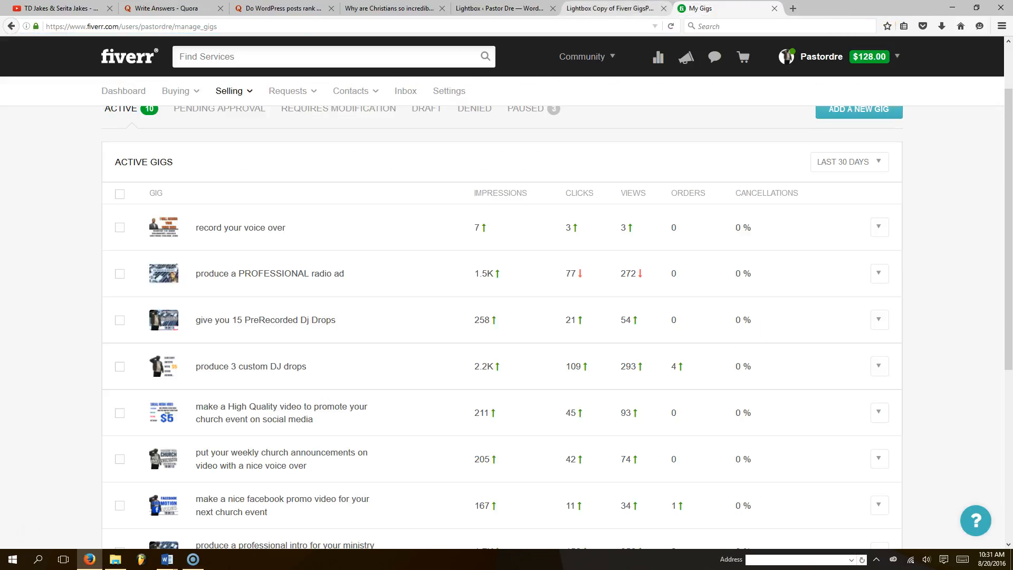
- Return to the Fiverr Gig lightbox forms list and open the second Copy of Fiverr Gigs form for design editing
{"action": "left_click", "coordinate": [614, 9]}
{"action": "left_click", "coordinate": [525, 9]}
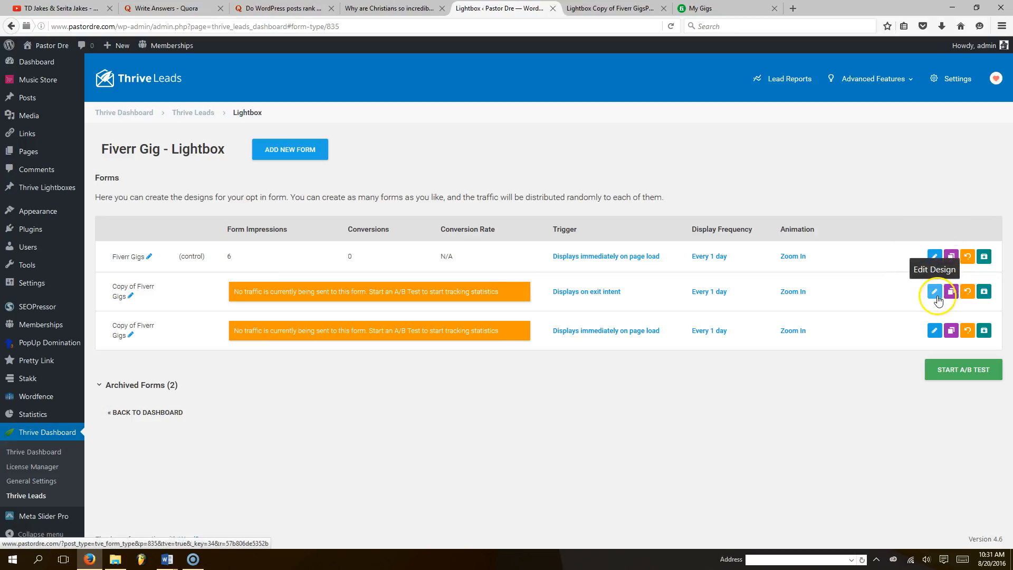
{"action": "left_click", "coordinate": [938, 331]}
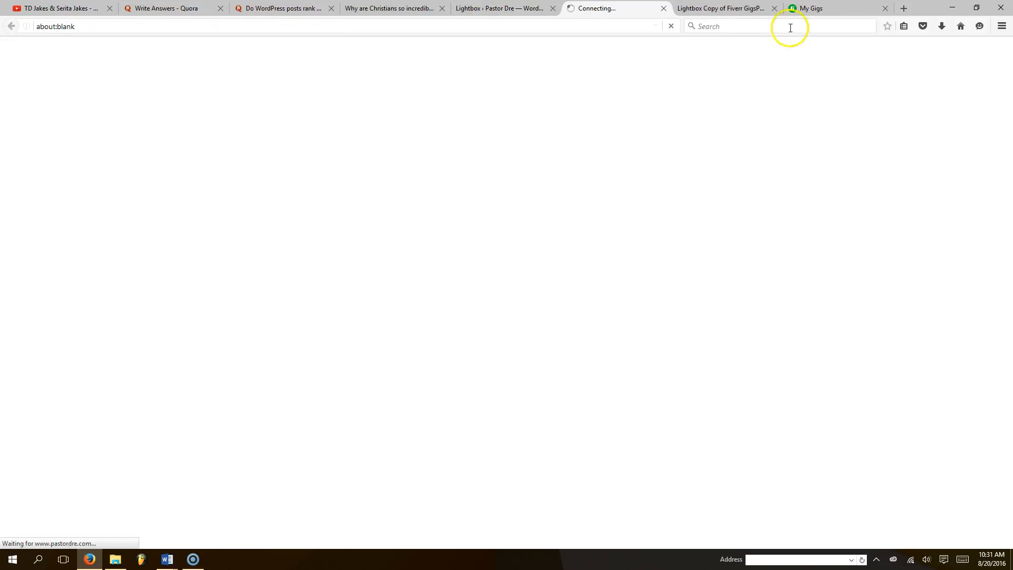
- Preview the "produce a PROFESSIONAL radio ad" gig from Fiverr's My Gigs page and copy its page URL
{"action": "left_click", "coordinate": [789, 9]}
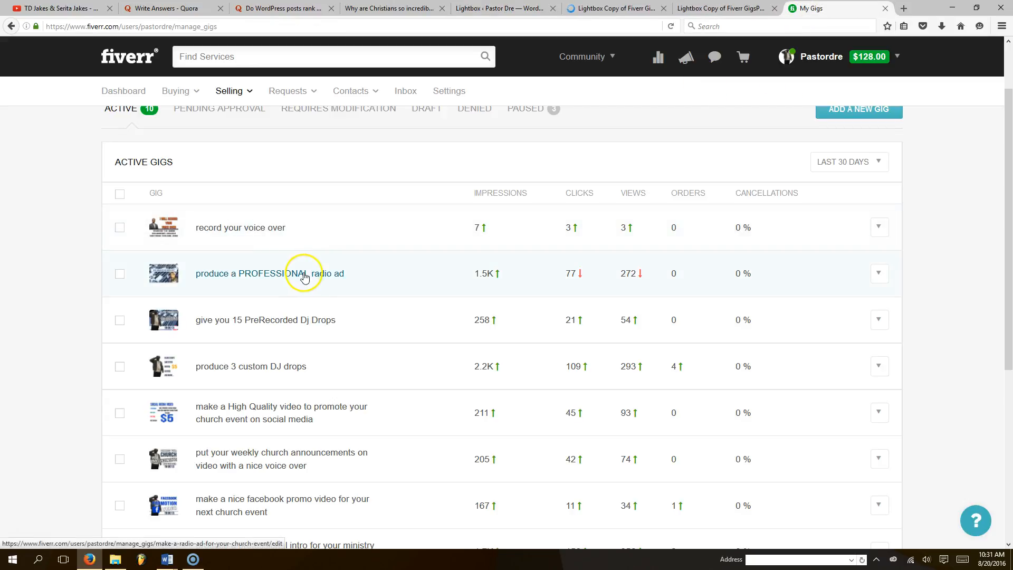
{"action": "left_click", "coordinate": [879, 273]}
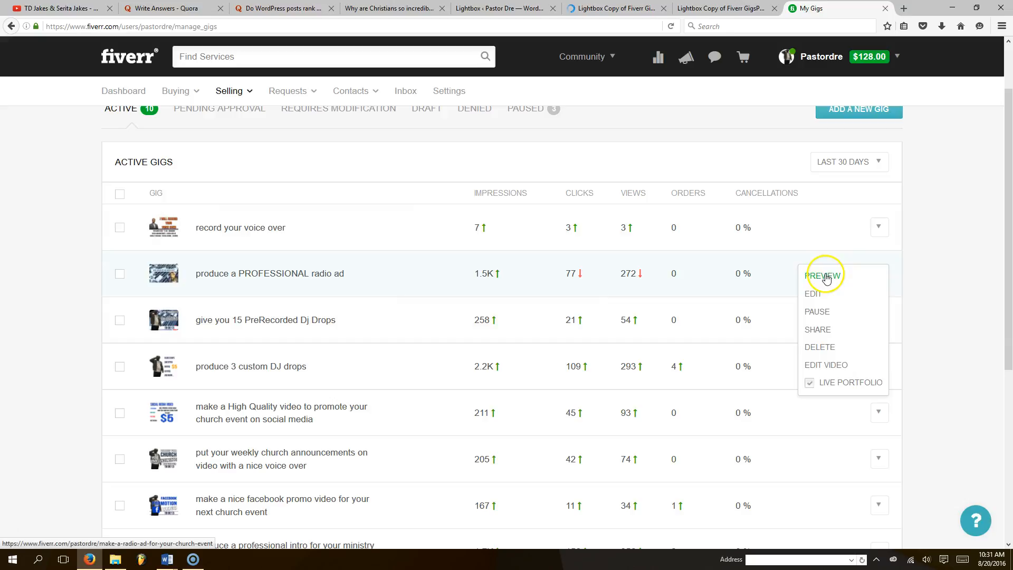
{"action": "left_click", "coordinate": [826, 276]}
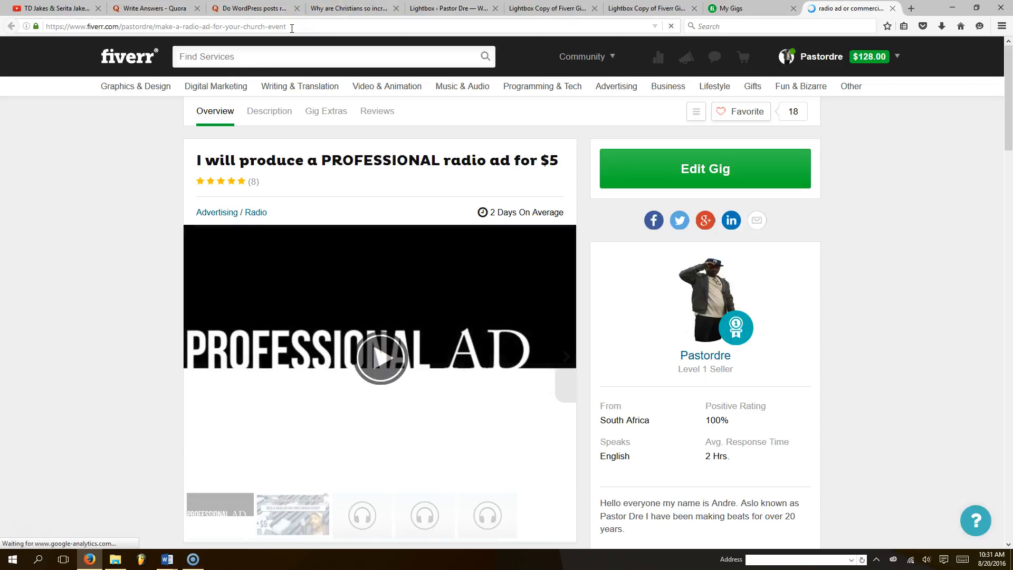
{"action": "left_click", "coordinate": [290, 27]}
{"action": "right_click", "coordinate": [293, 30]}
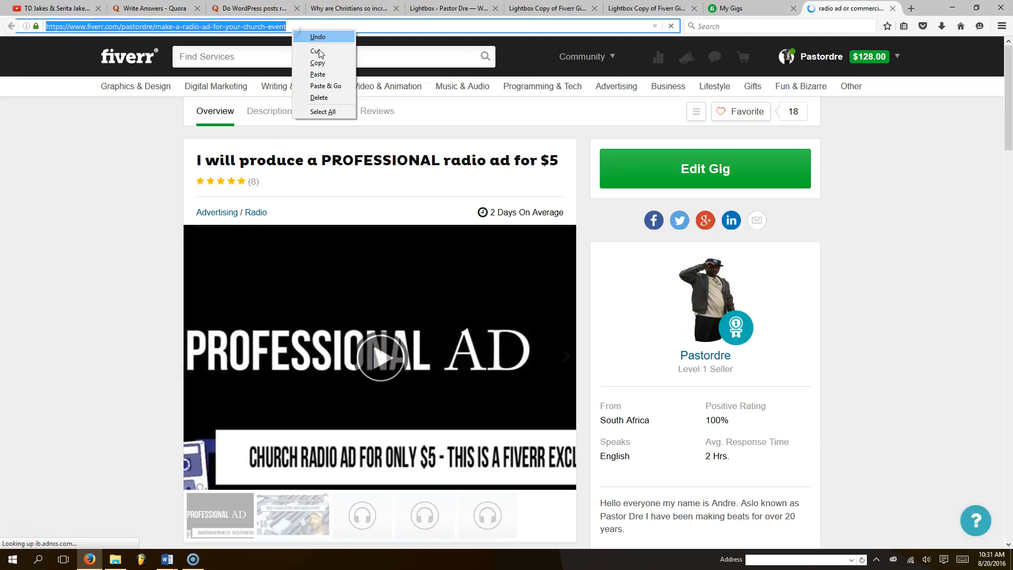
{"action": "left_click", "coordinate": [318, 62]}
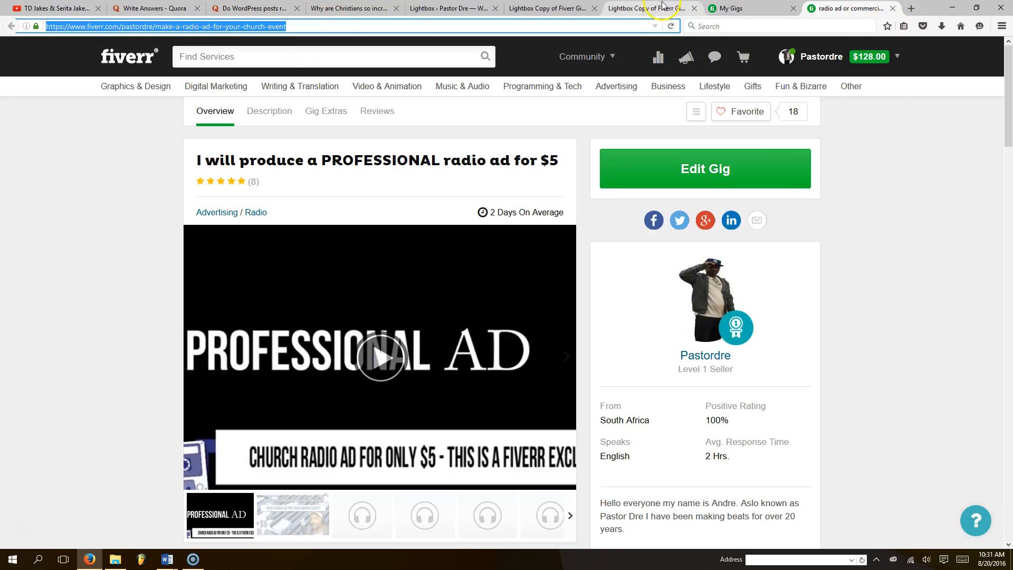
- Go back to the lightbox forms list and open the second Copy of Fiverr Gigs form's design again in a new tab
{"action": "left_click", "coordinate": [663, 6]}
{"action": "left_click", "coordinate": [547, 8]}
{"action": "left_click", "coordinate": [480, 10]}
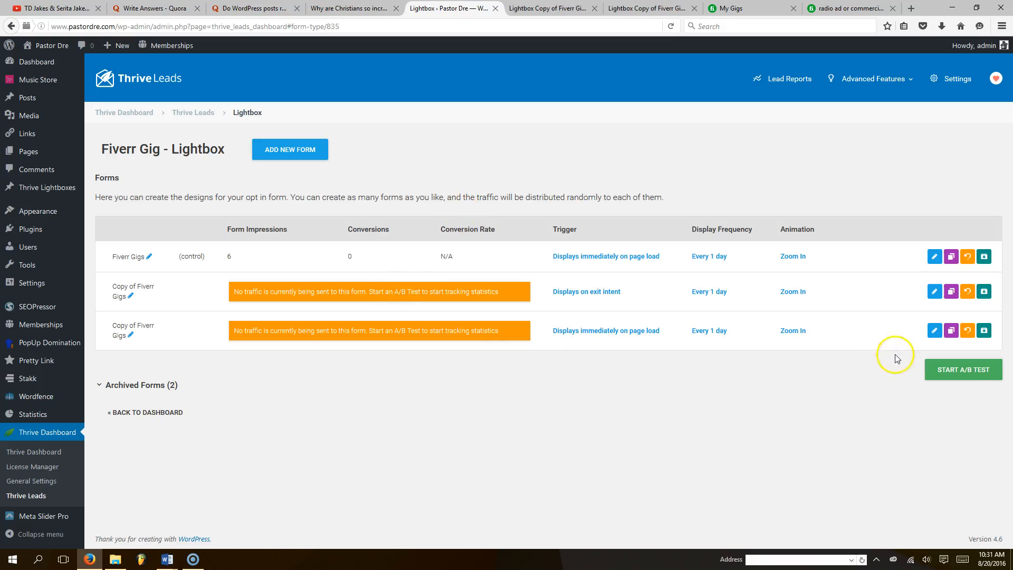
{"action": "left_click", "coordinate": [935, 331]}
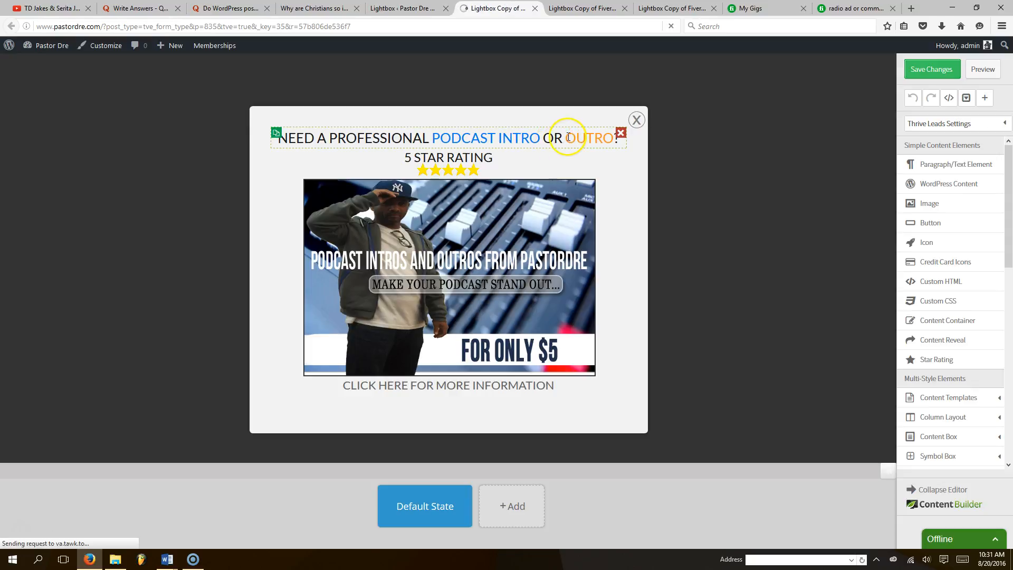
- Replace the podcast headline with a new text element reading "Need a Professional Radio ad for your Church services"
{"action": "left_click", "coordinate": [619, 136]}
{"action": "left_click", "coordinate": [624, 167]}
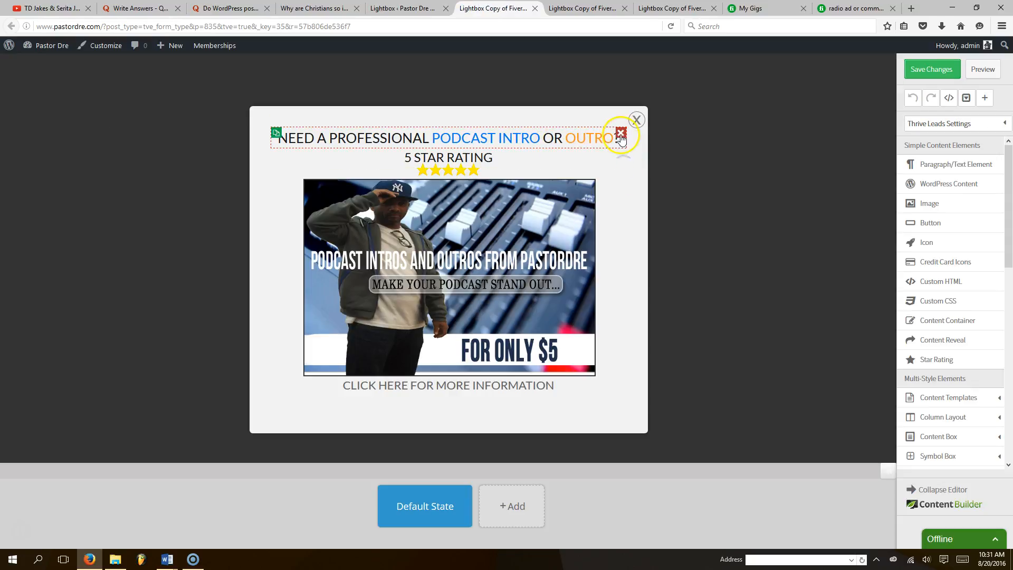
{"action": "left_click", "coordinate": [621, 133]}
{"action": "left_click_drag", "start_coordinate": [946, 166], "coordinate": [419, 127]}
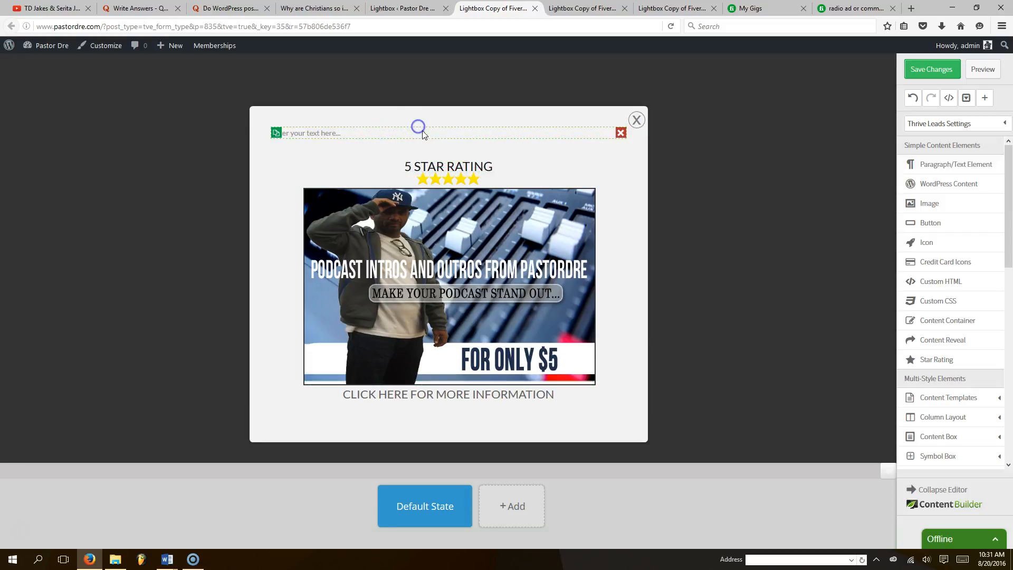
{"action": "left_click", "coordinate": [415, 134]}
{"action": "type", "text": "Ne"}
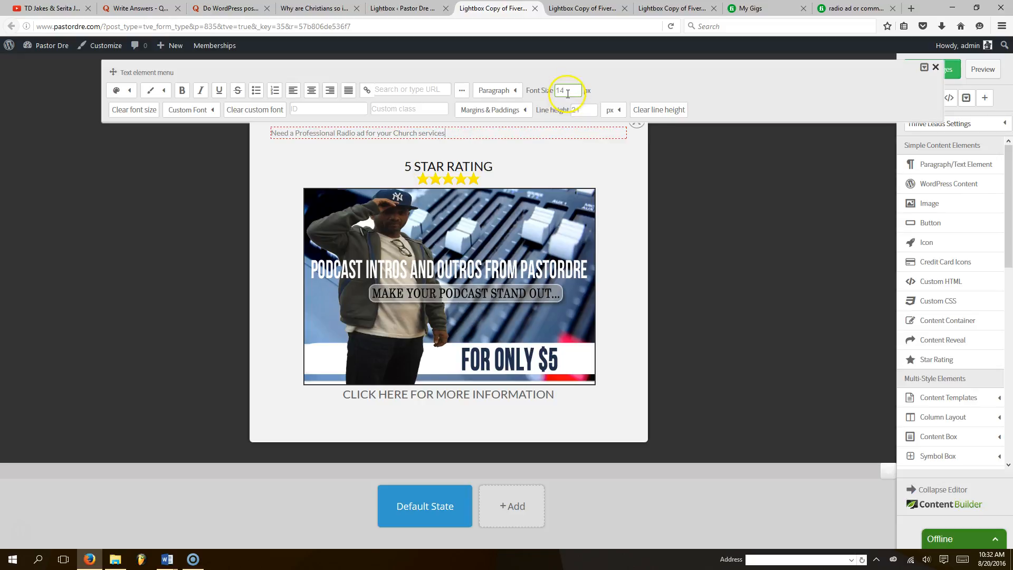
- Set the new headline's font size to 26 px so it fits on one line
{"action": "left_click", "coordinate": [532, 75]}
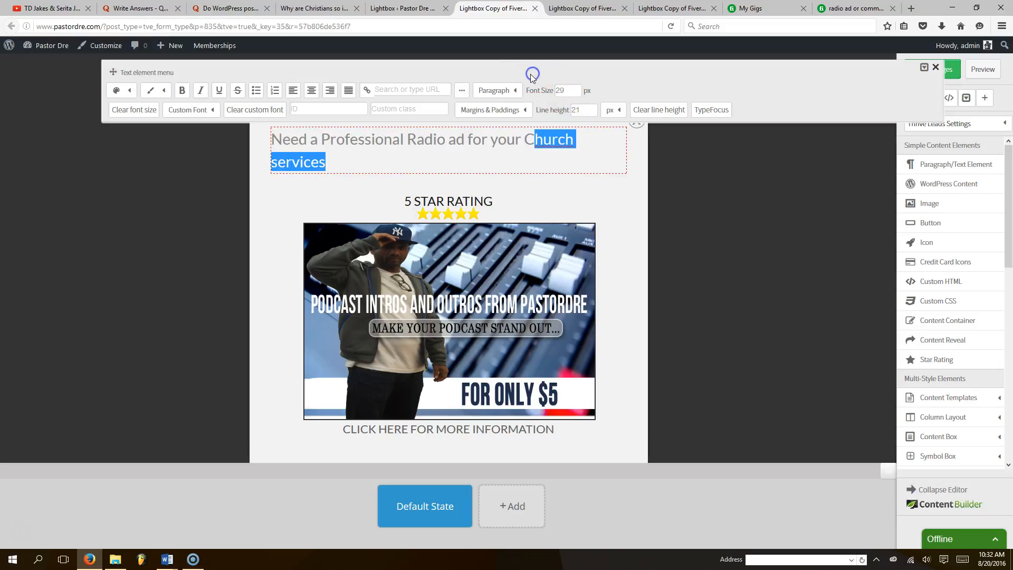
{"action": "left_click", "coordinate": [547, 92]}
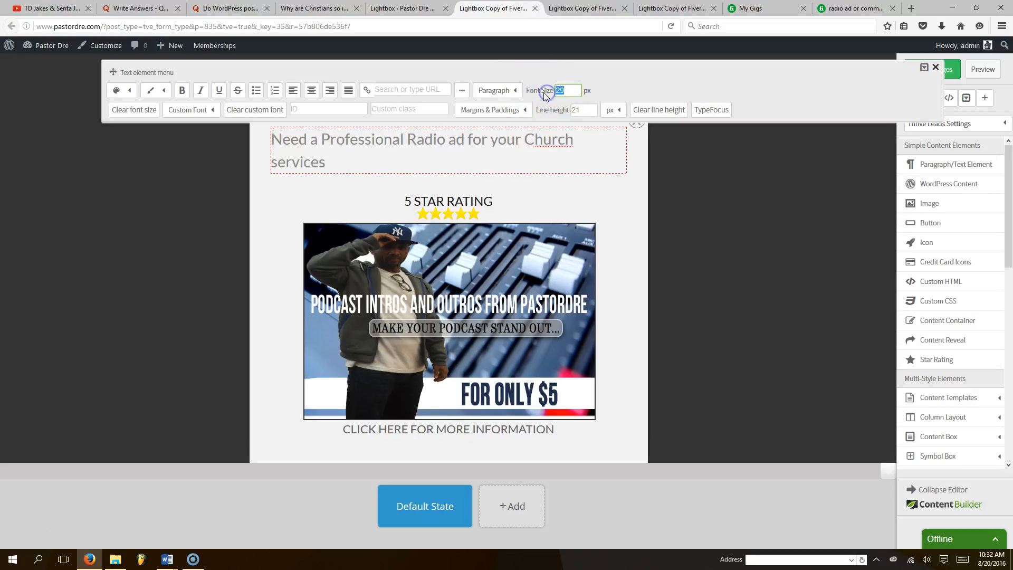
{"action": "type", "text": "26"}
{"action": "left_click", "coordinate": [564, 144]}
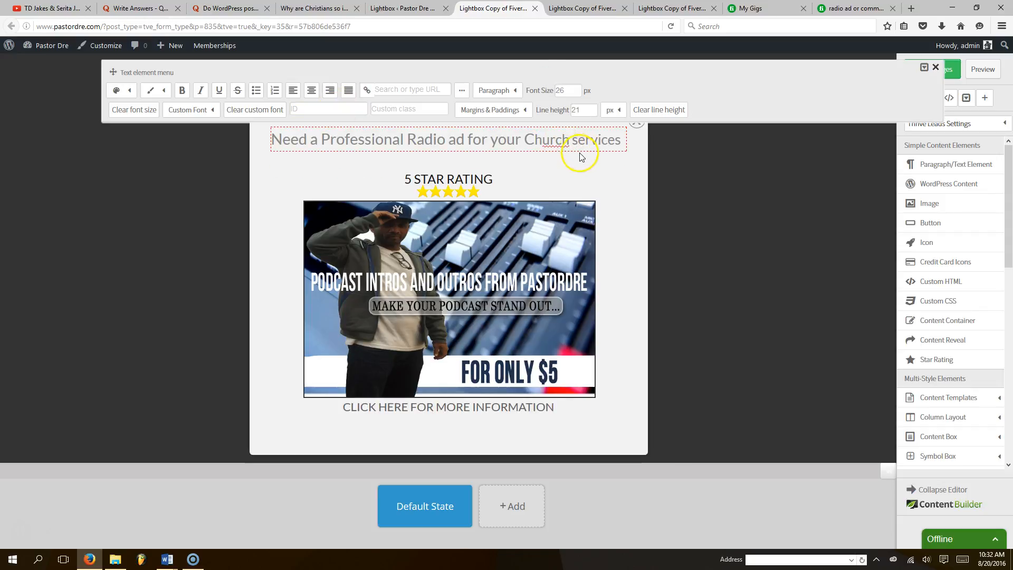
{"action": "left_click", "coordinate": [581, 156]}
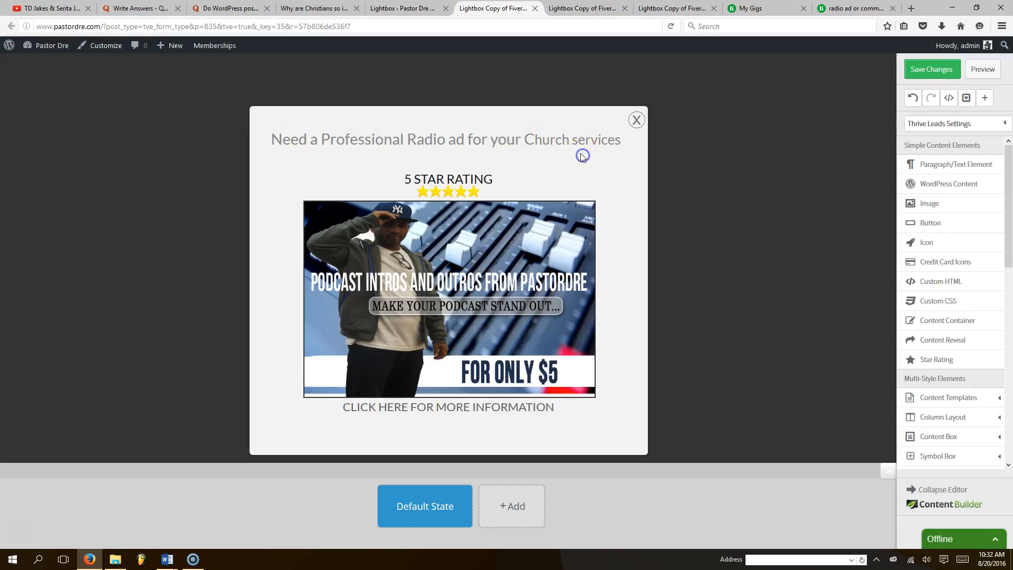
- Colour the radio ad headline black and remove its bottom margin
{"action": "left_click", "coordinate": [415, 131]}
{"action": "left_click", "coordinate": [124, 96]}
{"action": "left_click", "coordinate": [118, 130]}
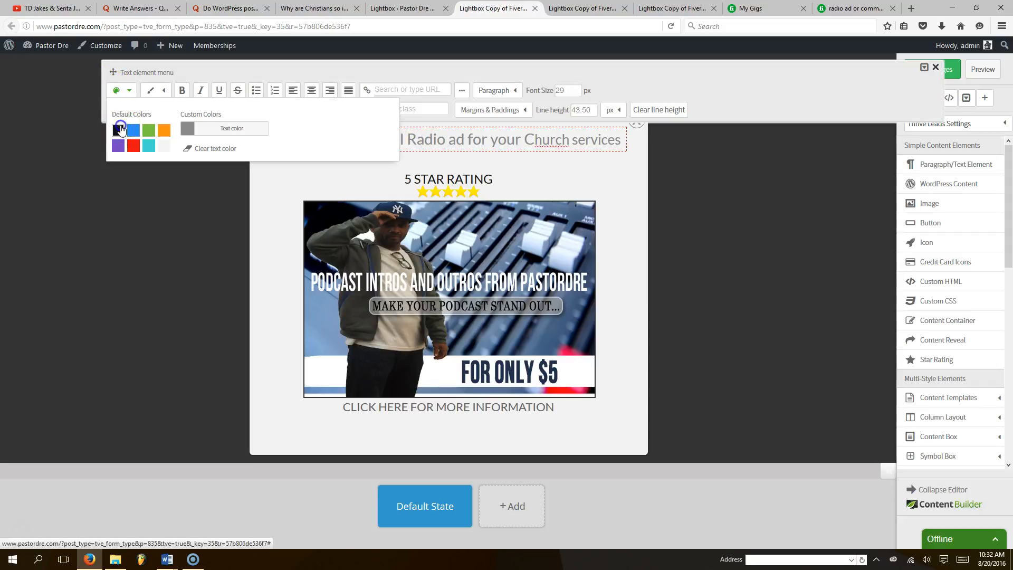
{"action": "left_click", "coordinate": [594, 154]}
{"action": "left_click", "coordinate": [505, 143]}
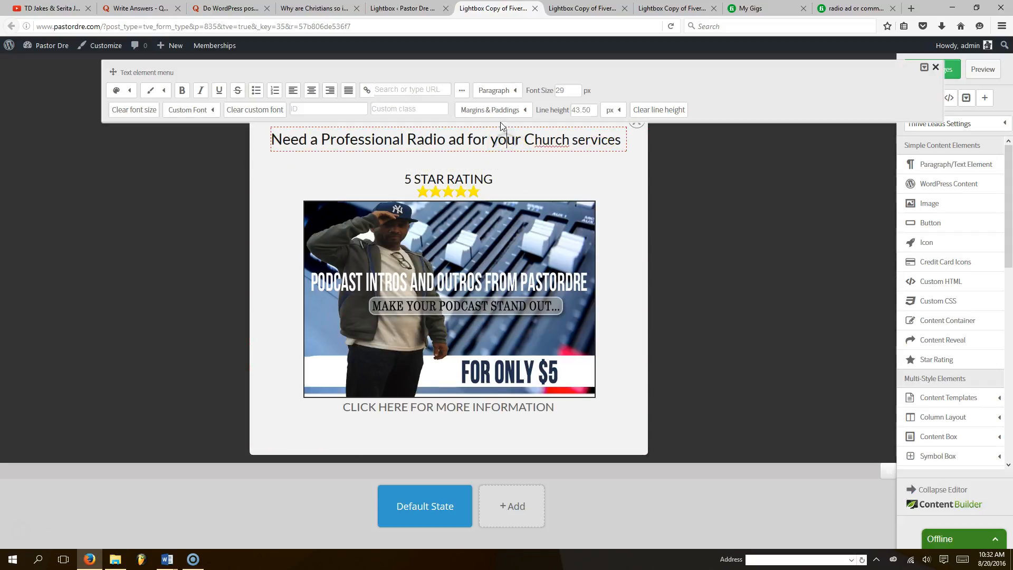
{"action": "left_click", "coordinate": [499, 110]}
{"action": "left_click", "coordinate": [512, 167]}
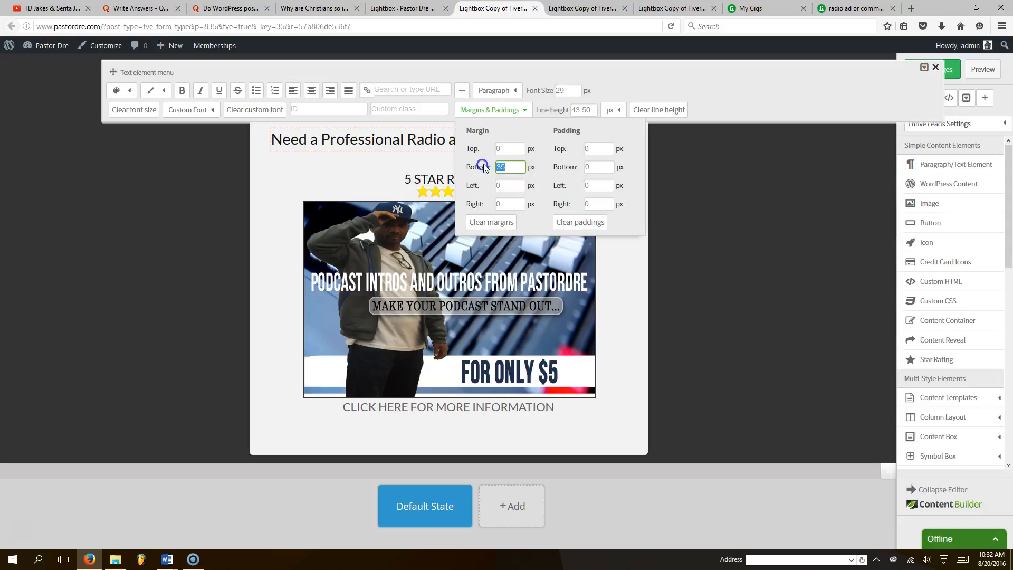
{"action": "left_click", "coordinate": [603, 92]}
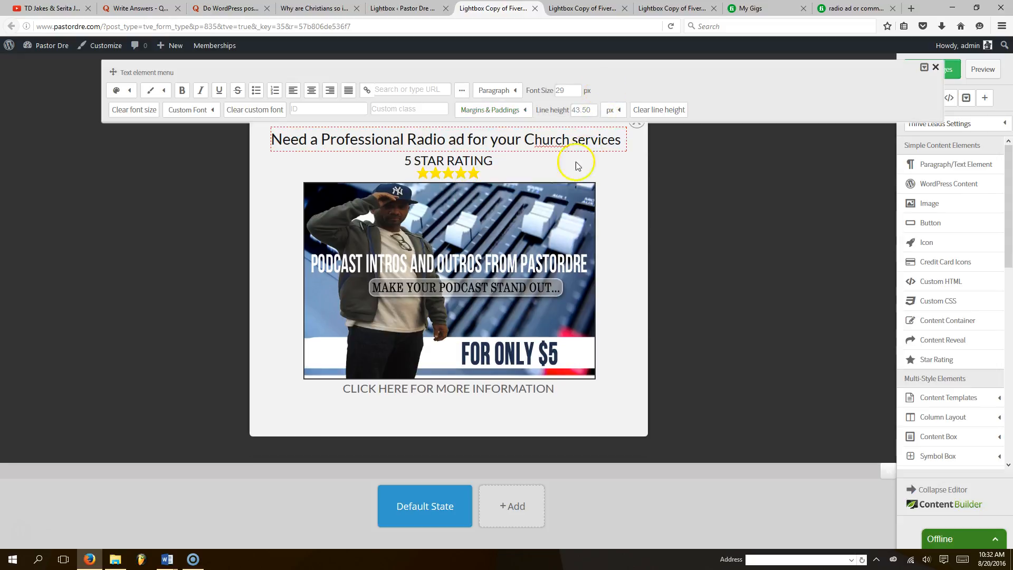
- Replace the podcast image in the lightbox with the CHURCH RADIO ADS picture from the media library
{"action": "left_click", "coordinate": [530, 252]}
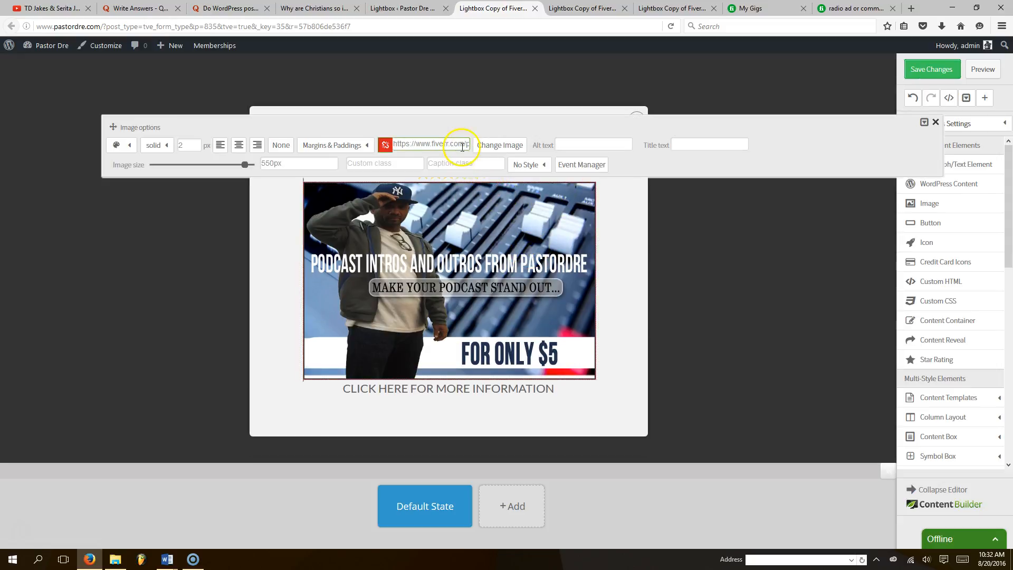
{"action": "left_click", "coordinate": [378, 144]}
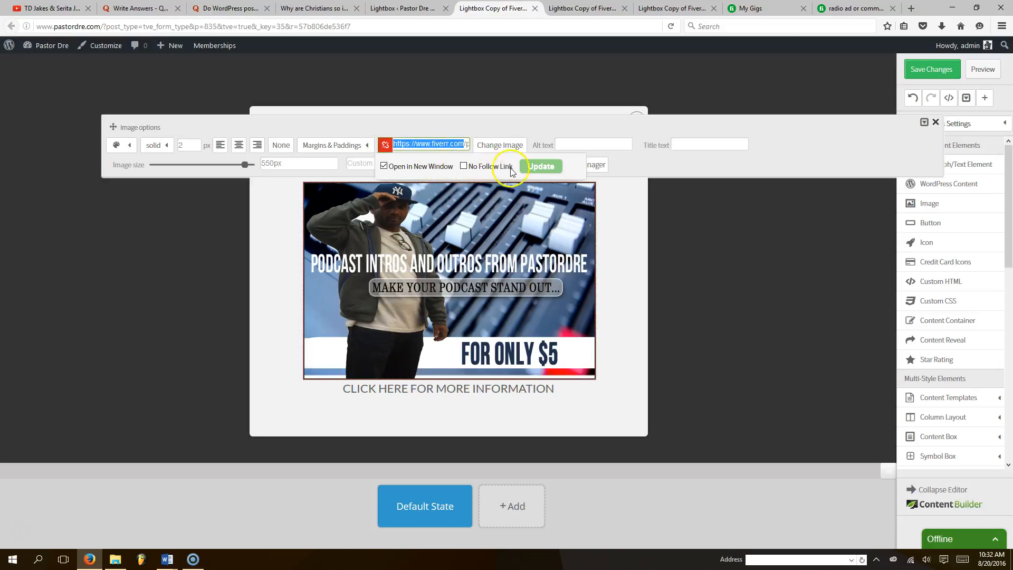
{"action": "left_click", "coordinate": [615, 255]}
{"action": "left_click", "coordinate": [549, 269]}
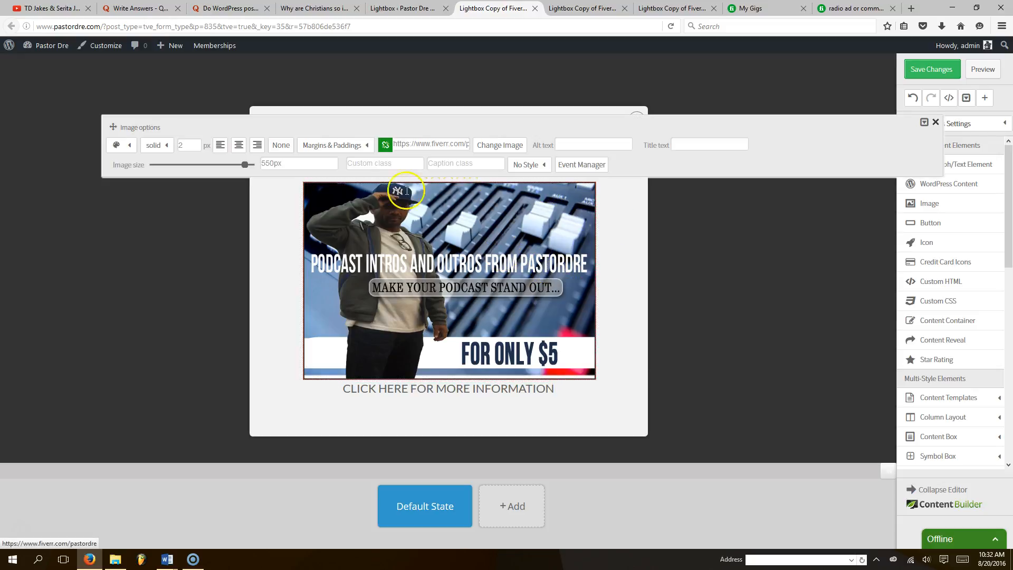
{"action": "left_click", "coordinate": [499, 146]}
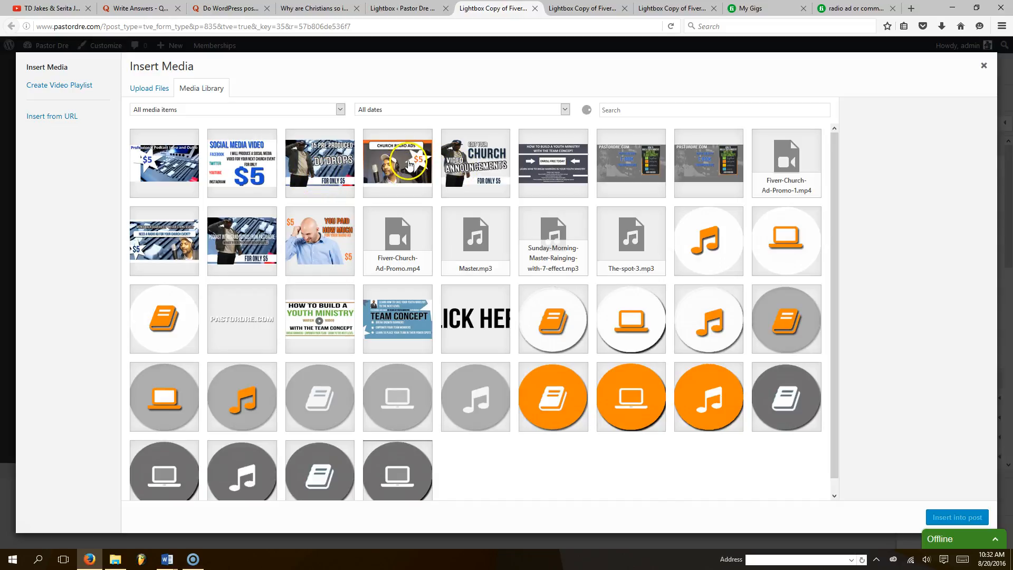
{"action": "left_click", "coordinate": [408, 165]}
{"action": "left_click", "coordinate": [955, 517]}
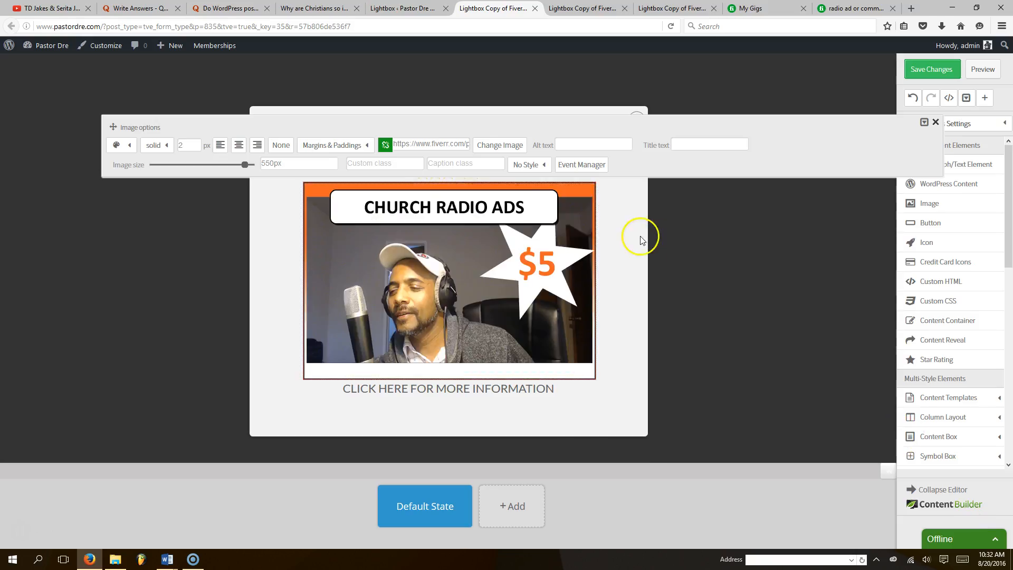
- Replace the church radio ads image's link with the copied radio ad gig URL and save the form
{"action": "left_click_drag", "start_coordinate": [464, 144], "coordinate": [377, 144]}
{"action": "key", "text": "BackSpace"}
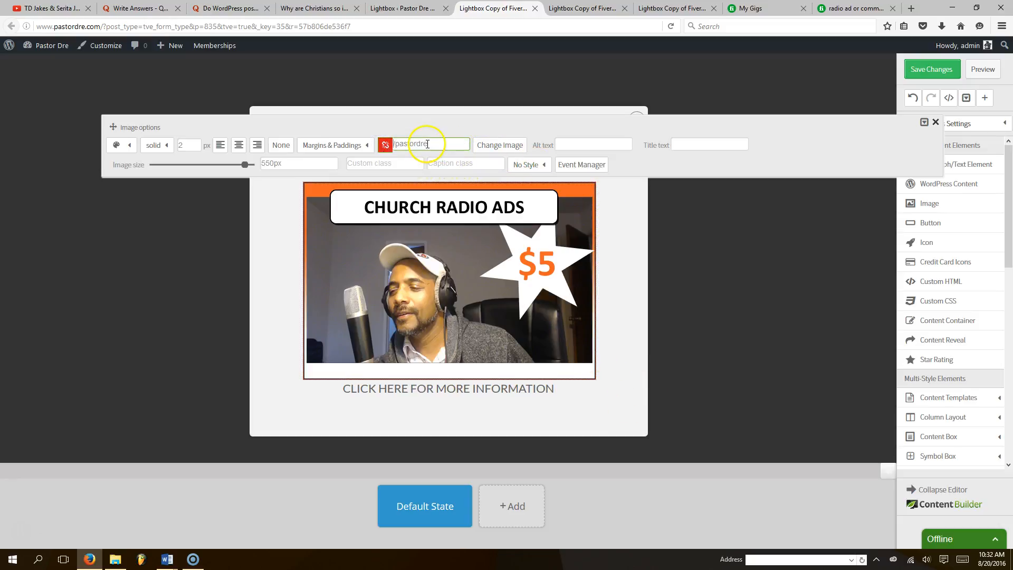
{"action": "key", "text": "ctrl+a"}
{"action": "key", "text": "BackSpace"}
{"action": "key", "text": "ctrl+v"}
{"action": "left_click", "coordinate": [551, 166]}
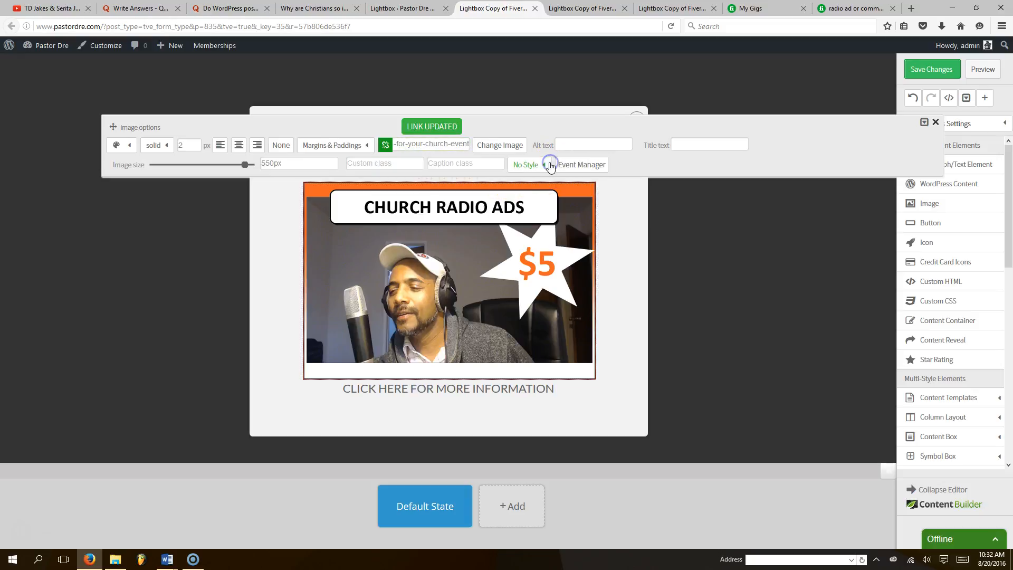
{"action": "left_click", "coordinate": [915, 73]}
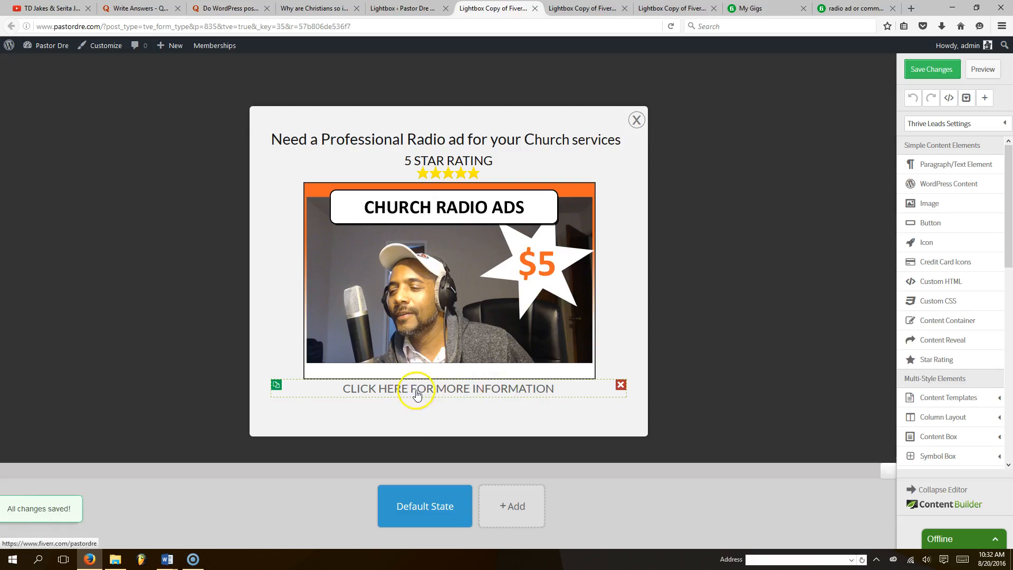
- Link the "CLICK HERE FOR MORE INFORMATION" text to the copied radio ad gig URL and save the form
{"action": "left_click", "coordinate": [416, 391]}
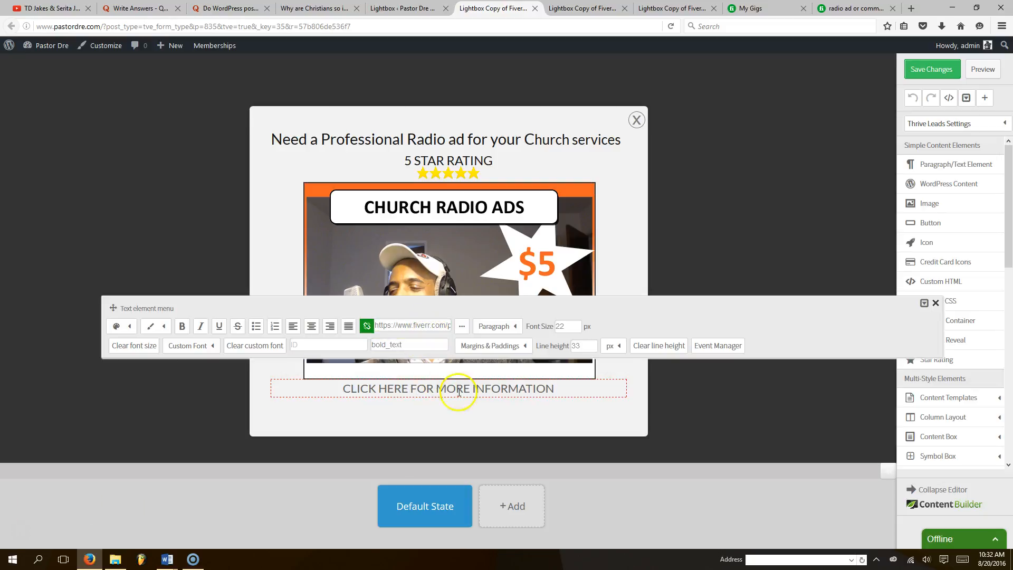
{"action": "left_click_drag", "start_coordinate": [555, 389], "coordinate": [325, 384]}
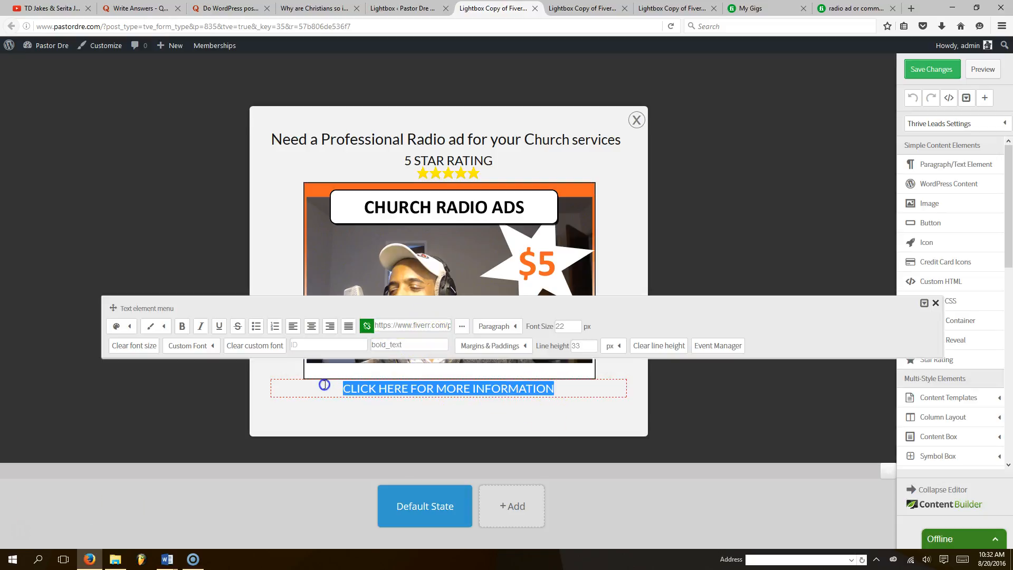
{"action": "left_click", "coordinate": [392, 326]}
{"action": "left_click_drag", "start_coordinate": [390, 325], "coordinate": [459, 342]}
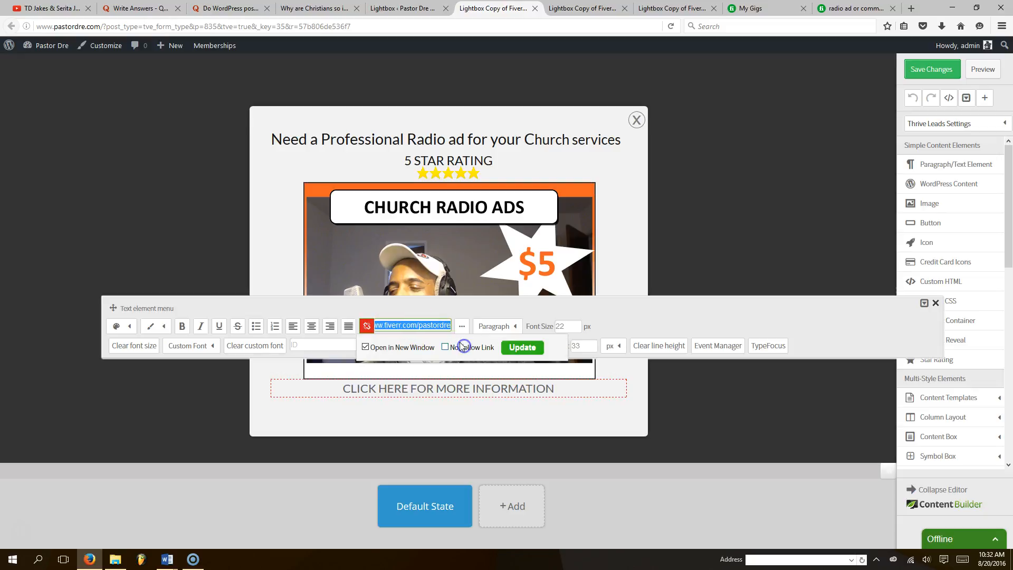
{"action": "type", "text": "htt"}
{"action": "key", "text": "BackSpace"}
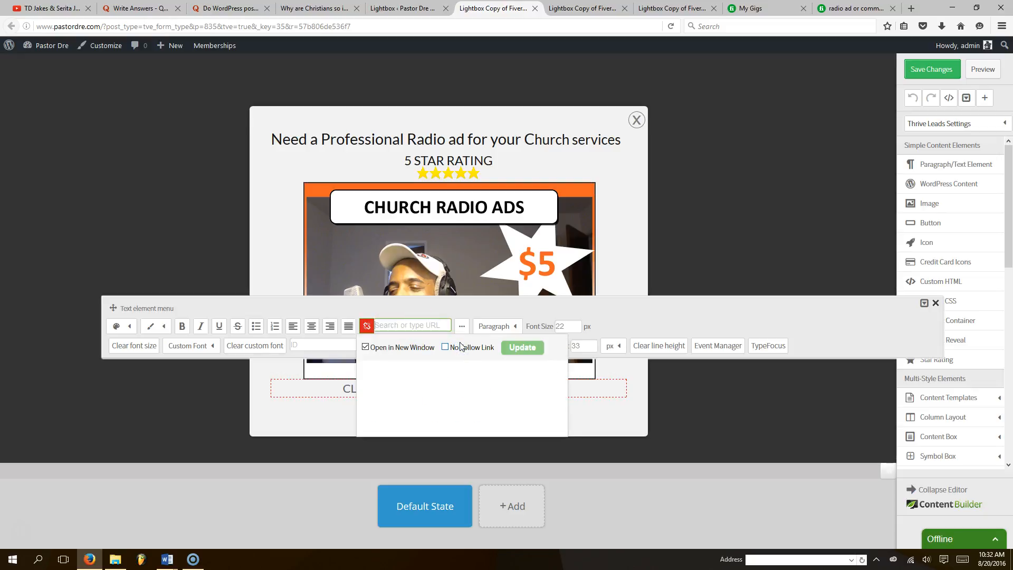
{"action": "key", "text": "ctrl+v"}
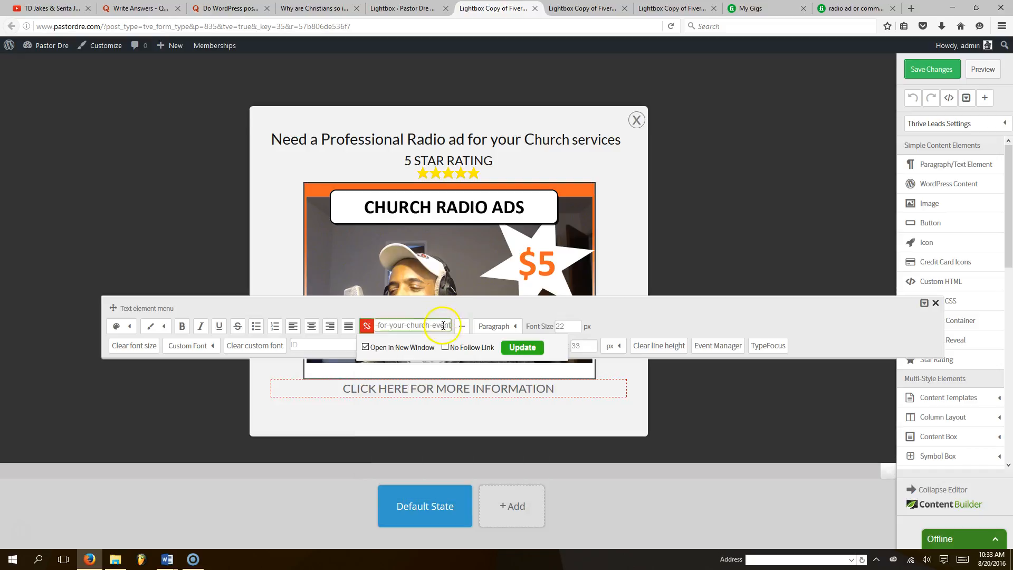
{"action": "left_click", "coordinate": [522, 347]}
{"action": "left_click", "coordinate": [561, 420]}
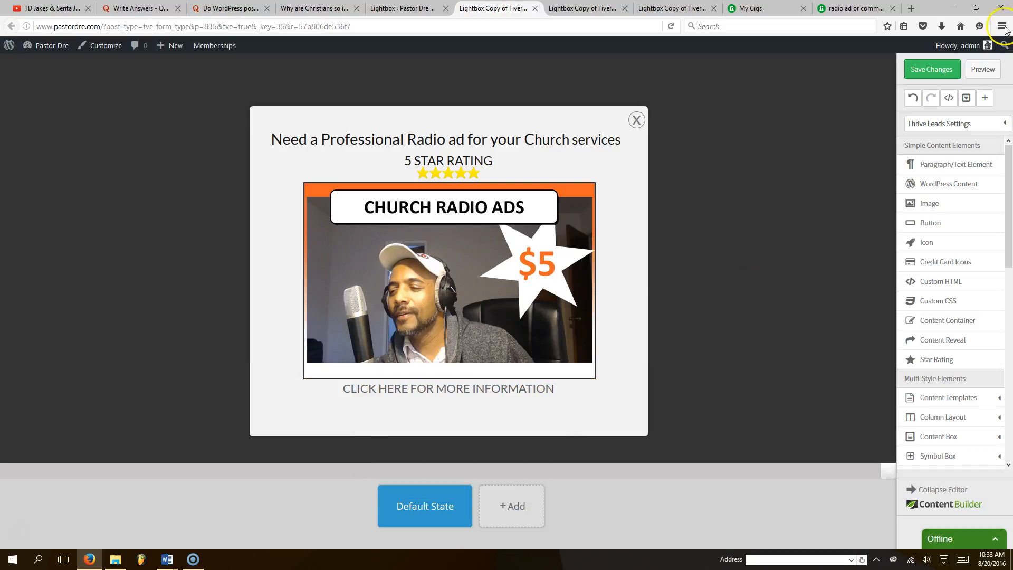
{"action": "left_click", "coordinate": [947, 70]}
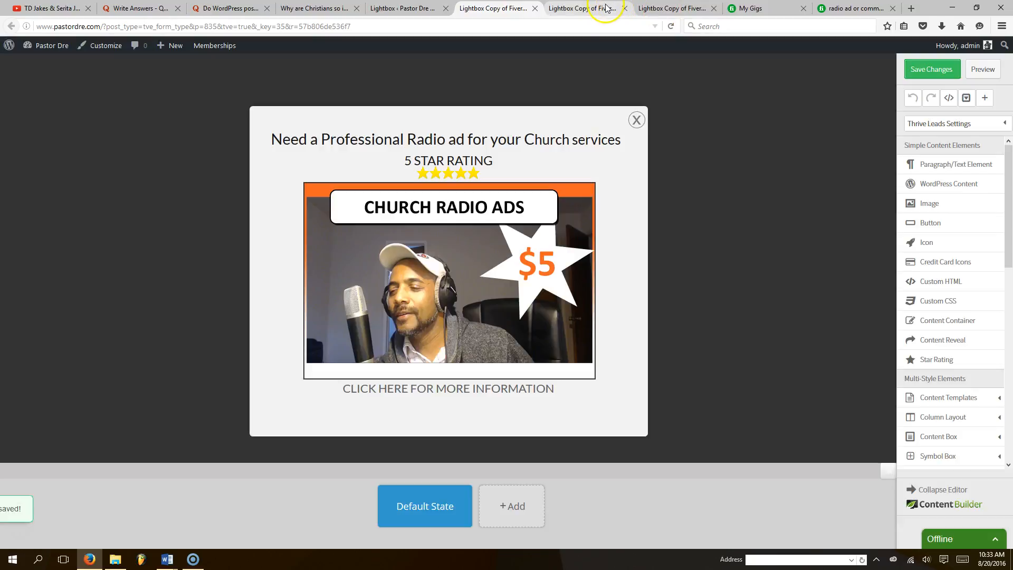
- Return to Fiverr's My Gigs page and preview the "give you 15 PreRecorded Dj Drops" gig
{"action": "left_click", "coordinate": [589, 8]}
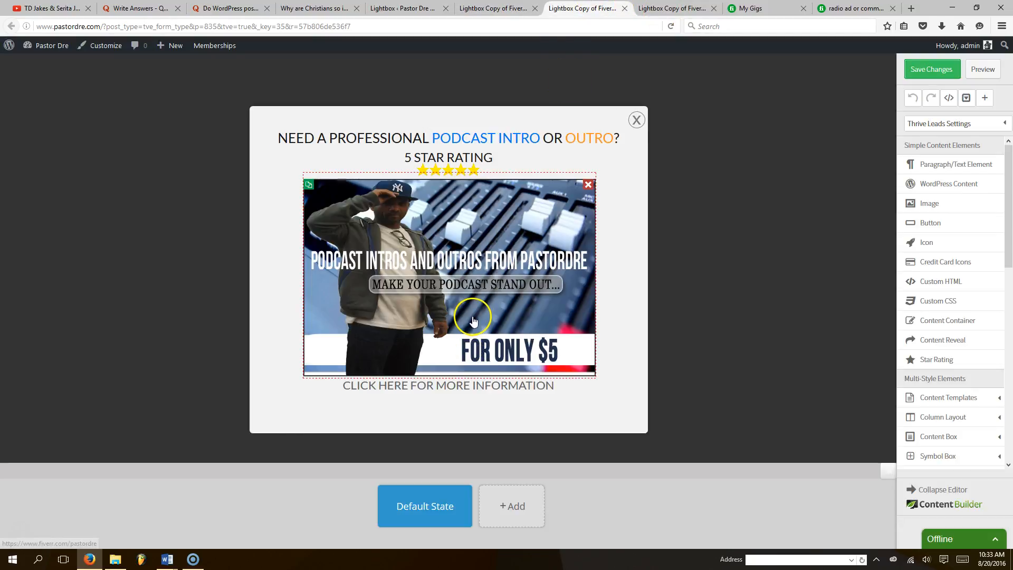
{"action": "left_click", "coordinate": [666, 8]}
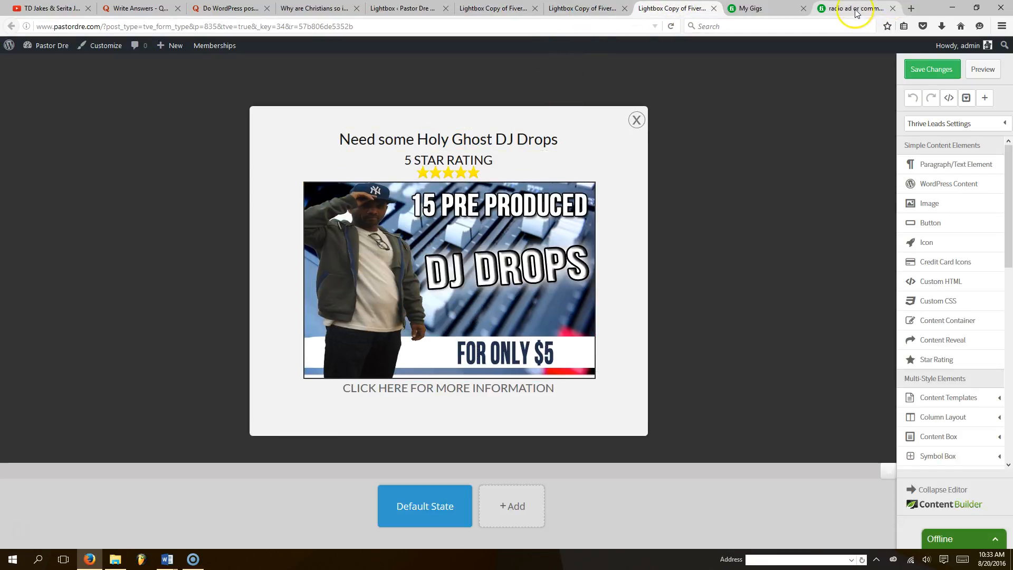
{"action": "left_click", "coordinate": [839, 8]}
{"action": "left_click", "coordinate": [741, 8]}
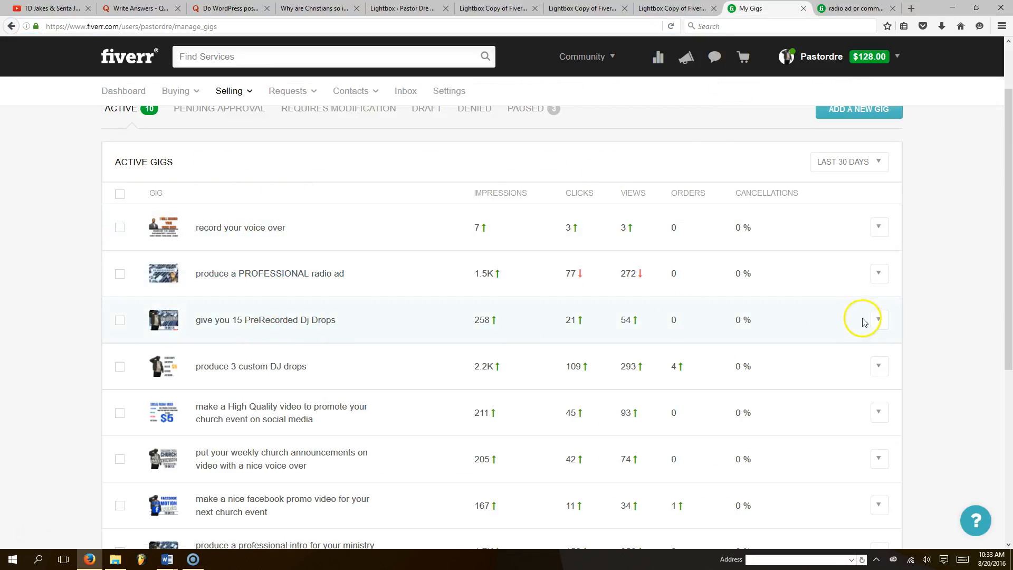
{"action": "left_click", "coordinate": [879, 319]}
{"action": "left_click", "coordinate": [831, 320]}
- Close the browser tabs showing the radio ad gig and the My Gigs page
{"action": "left_click", "coordinate": [862, 7]}
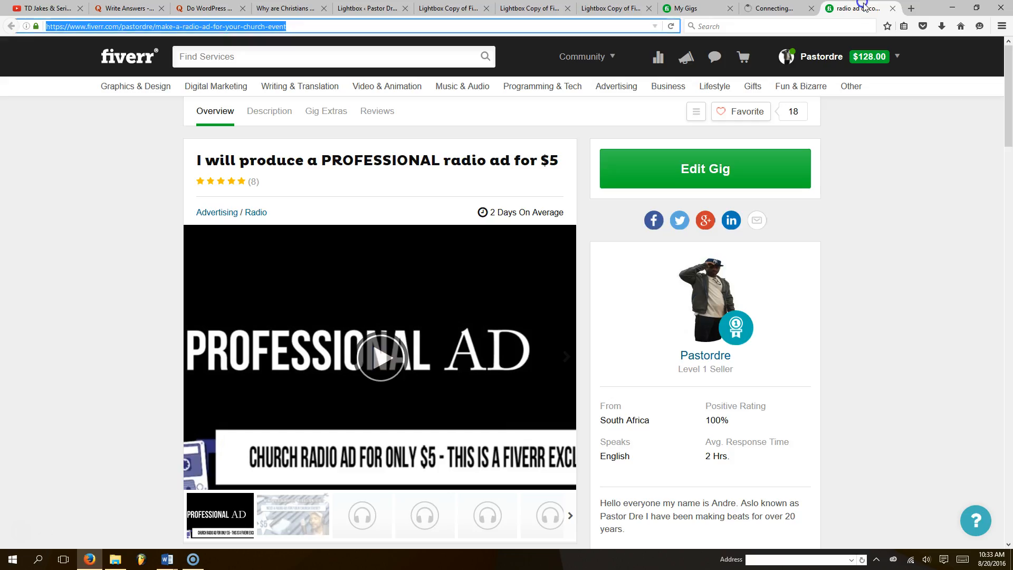
{"action": "left_click", "coordinate": [893, 8]}
{"action": "left_click", "coordinate": [686, 7]}
{"action": "left_click", "coordinate": [733, 6]}
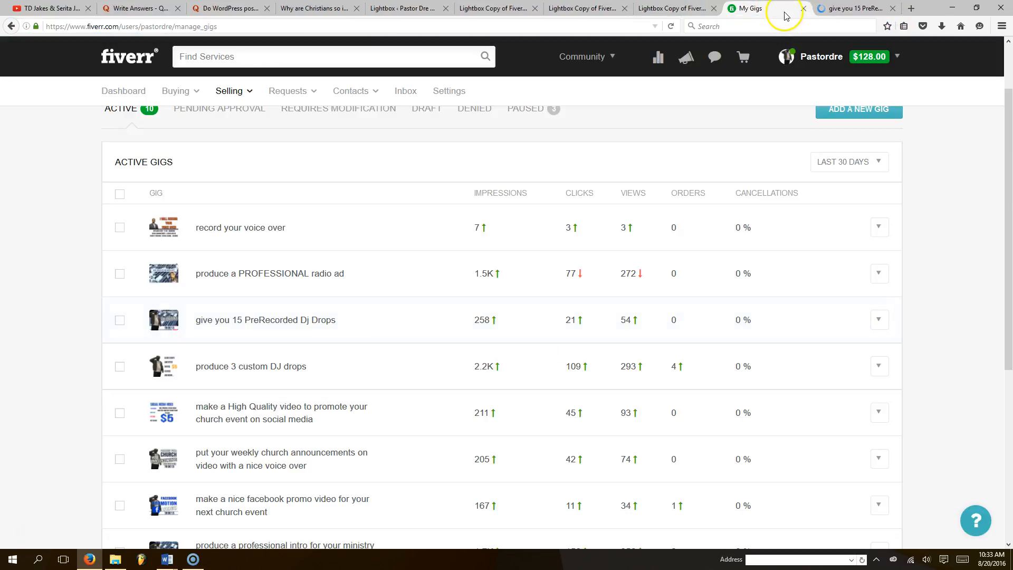
{"action": "left_click", "coordinate": [803, 8]}
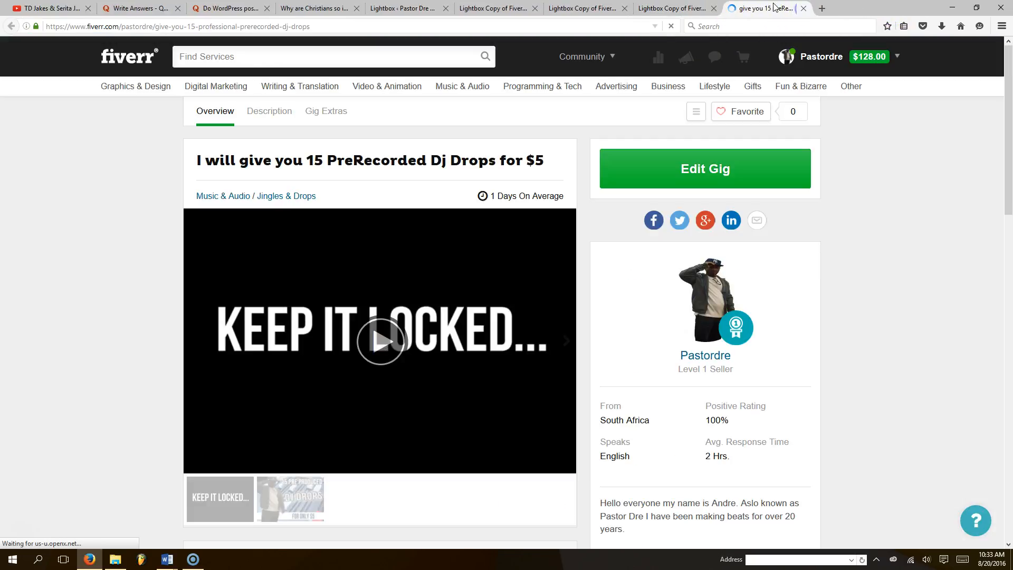
- Copy the 15 PreRecorded Dj Drops gig's page URL and switch to the Holy Ghost DJ Drops form's design
{"action": "left_click", "coordinate": [311, 26]}
{"action": "right_click", "coordinate": [308, 27]}
{"action": "left_click", "coordinate": [327, 55]}
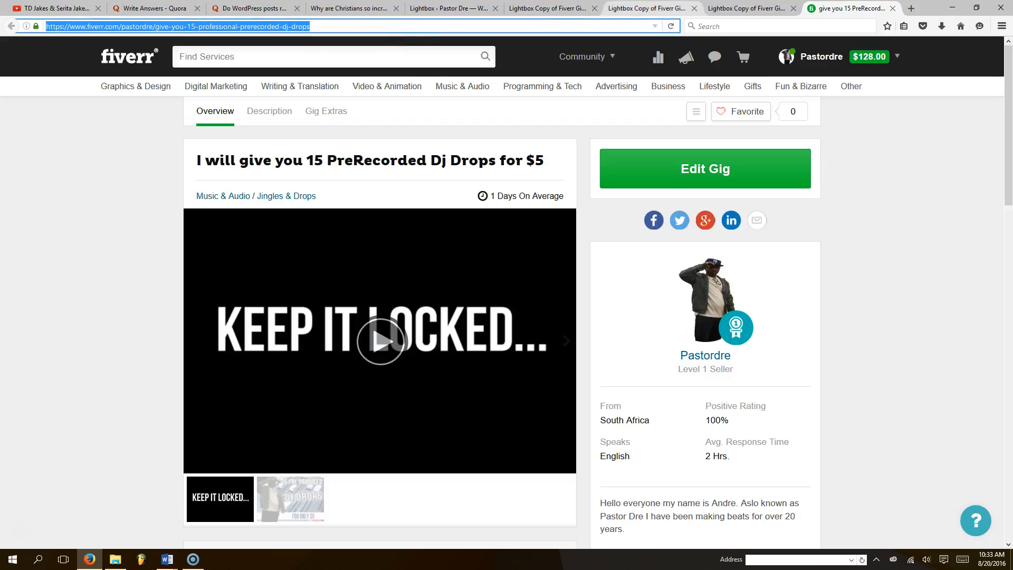
{"action": "left_click", "coordinate": [549, 8]}
{"action": "left_click", "coordinate": [449, 7]}
{"action": "left_click", "coordinate": [647, 8]}
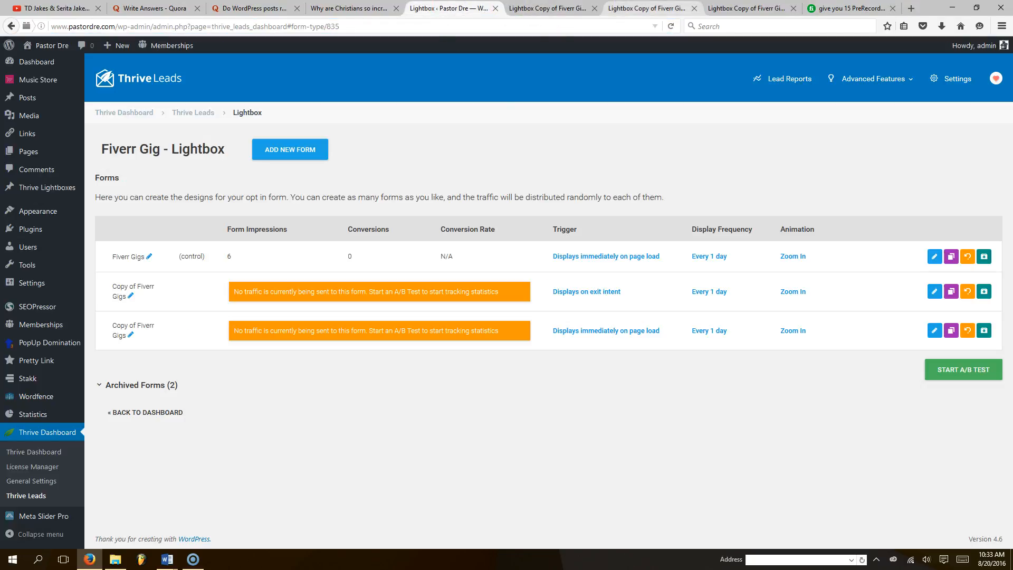
{"action": "left_click", "coordinate": [746, 8]}
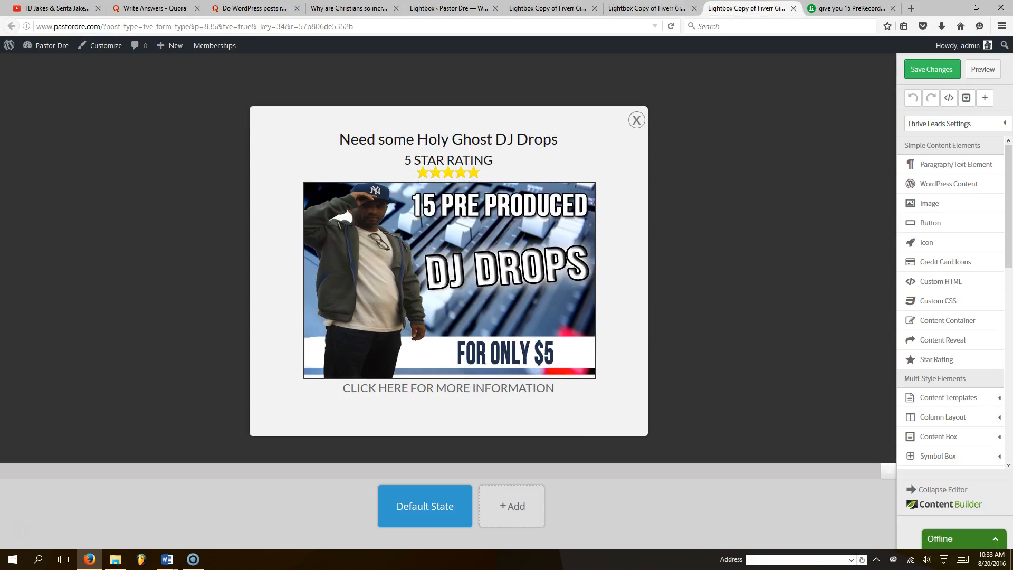
- Replace the link on the "CLICK HERE FOR MORE INFORMATION" text with the copied 15 PreRecorded Dj Drops gig URL and save the form
{"action": "left_click", "coordinate": [551, 389]}
{"action": "left_click_drag", "start_coordinate": [551, 389], "coordinate": [343, 390]}
{"action": "left_click_drag", "start_coordinate": [391, 324], "coordinate": [479, 315]}
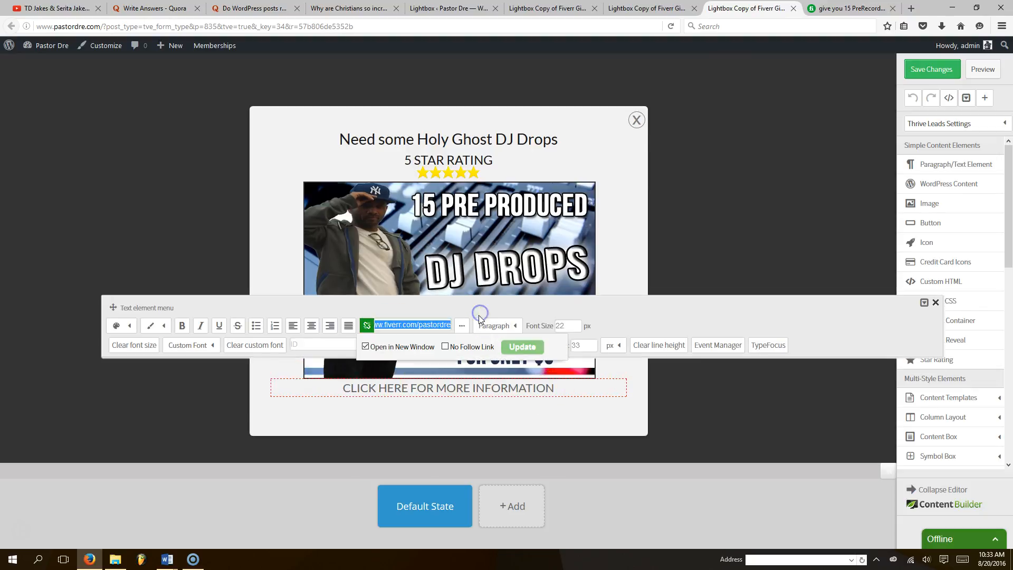
{"action": "key", "text": "BackSpace"}
{"action": "key", "text": "ctrl+v"}
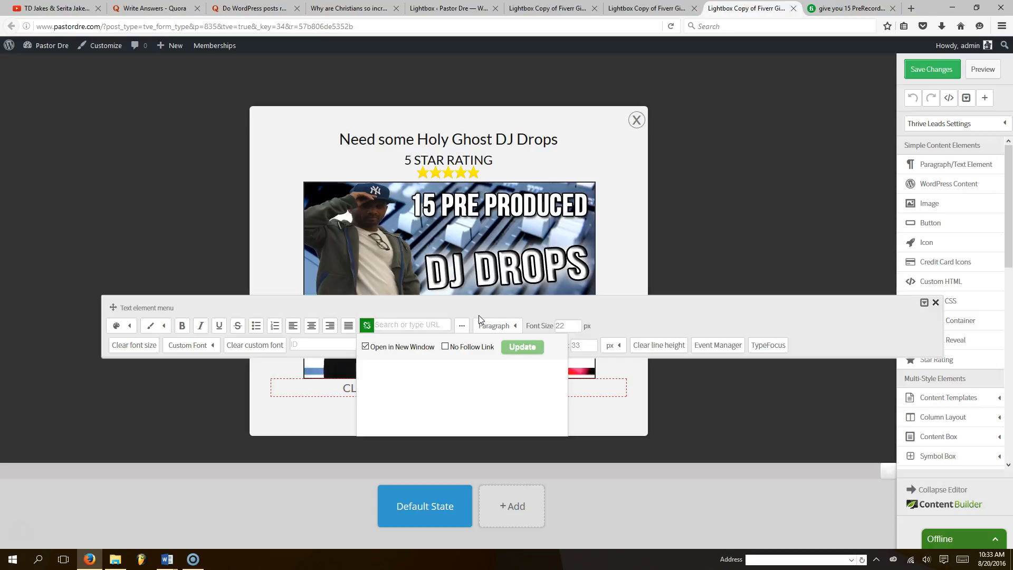
{"action": "key", "text": "Return"}
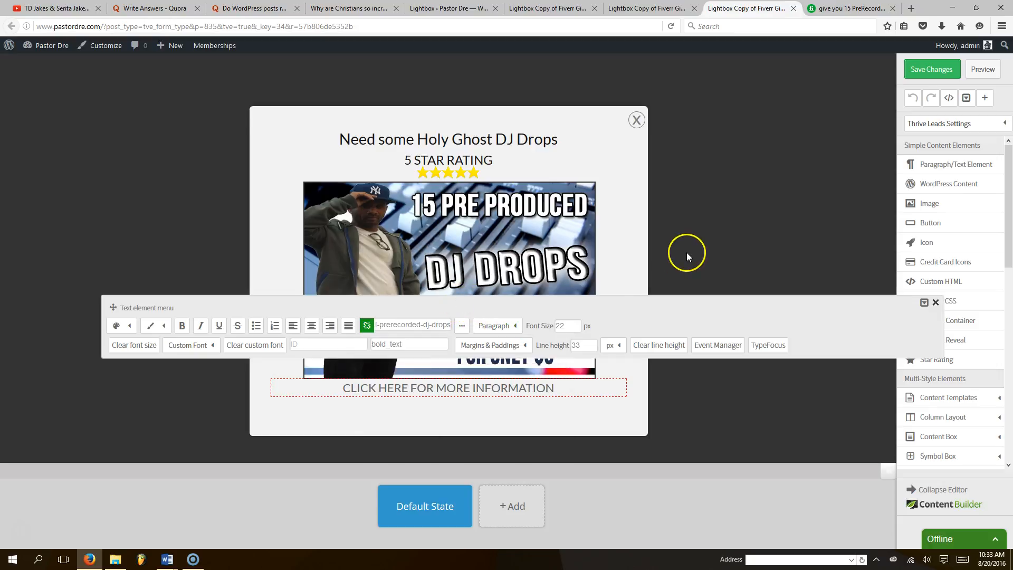
{"action": "left_click", "coordinate": [692, 250]}
{"action": "left_click", "coordinate": [930, 71]}
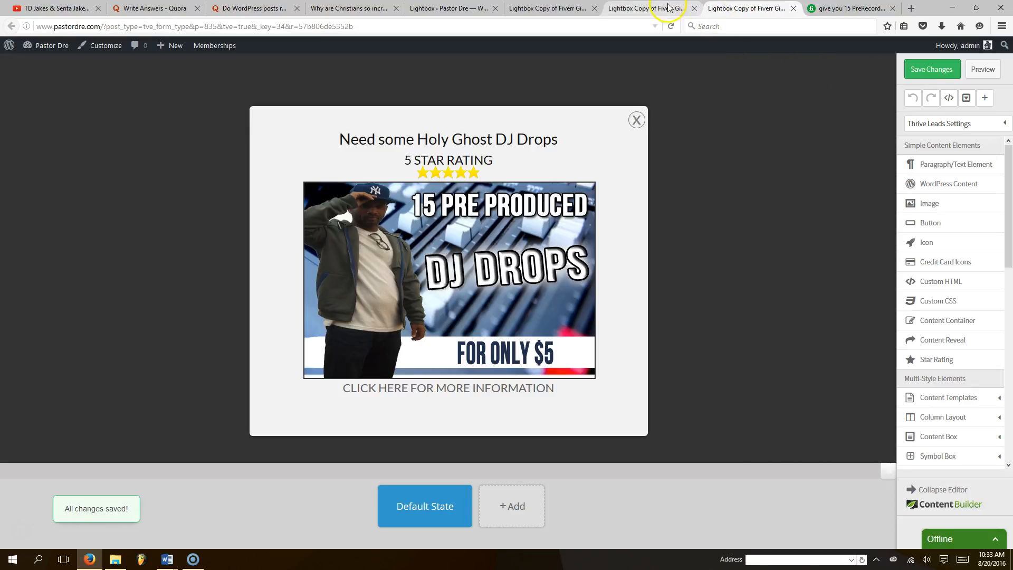
- From the Fiverr Gig - Lightbox forms list, start an A/B test with the title and test notes "Fiverr Gigs"
{"action": "left_click", "coordinate": [548, 8]}
{"action": "left_click", "coordinate": [449, 8]}
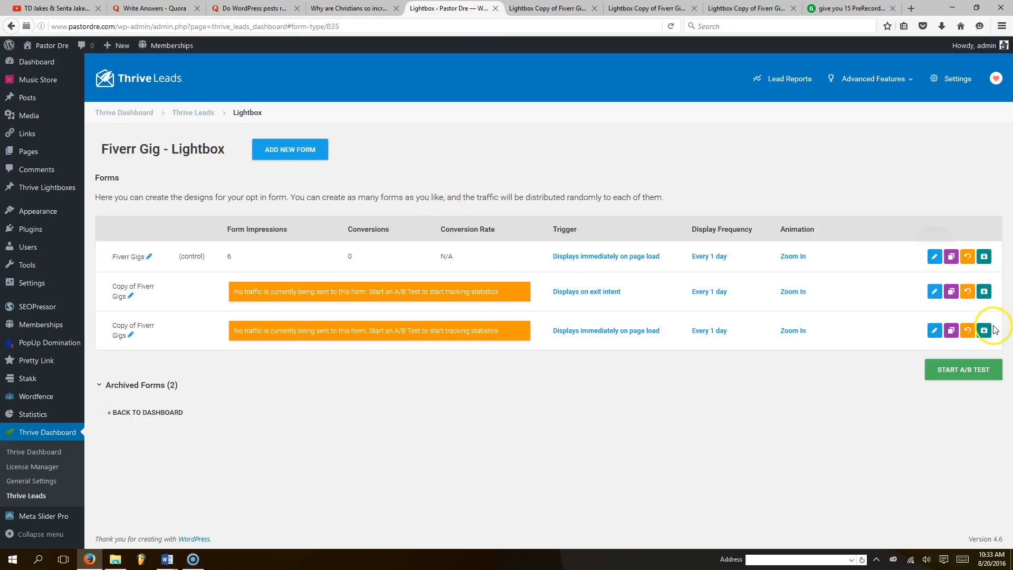
{"action": "left_click", "coordinate": [950, 369]}
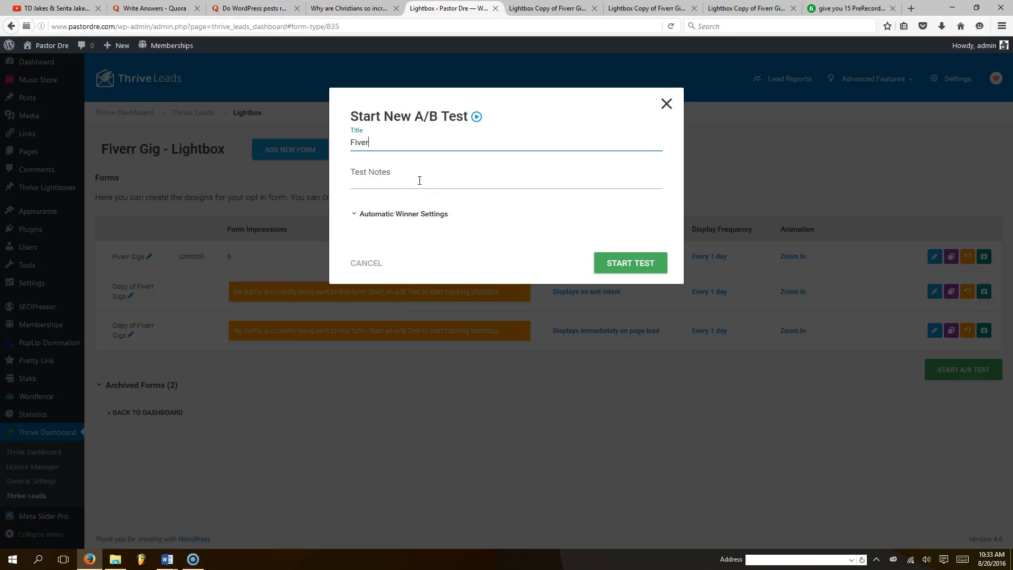
{"action": "type", "text": "Fiverr Gigs"}
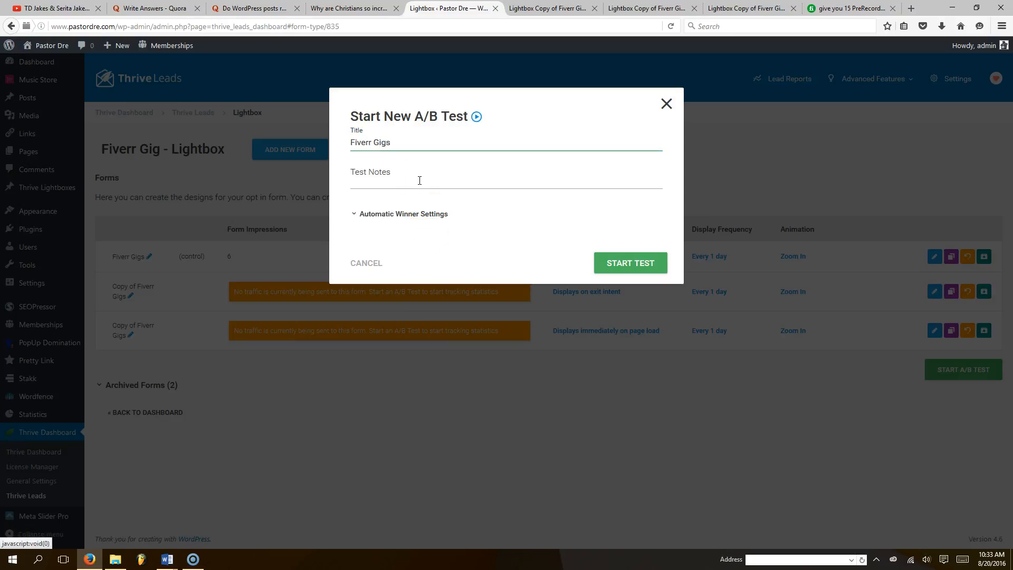
{"action": "left_click", "coordinate": [420, 180]}
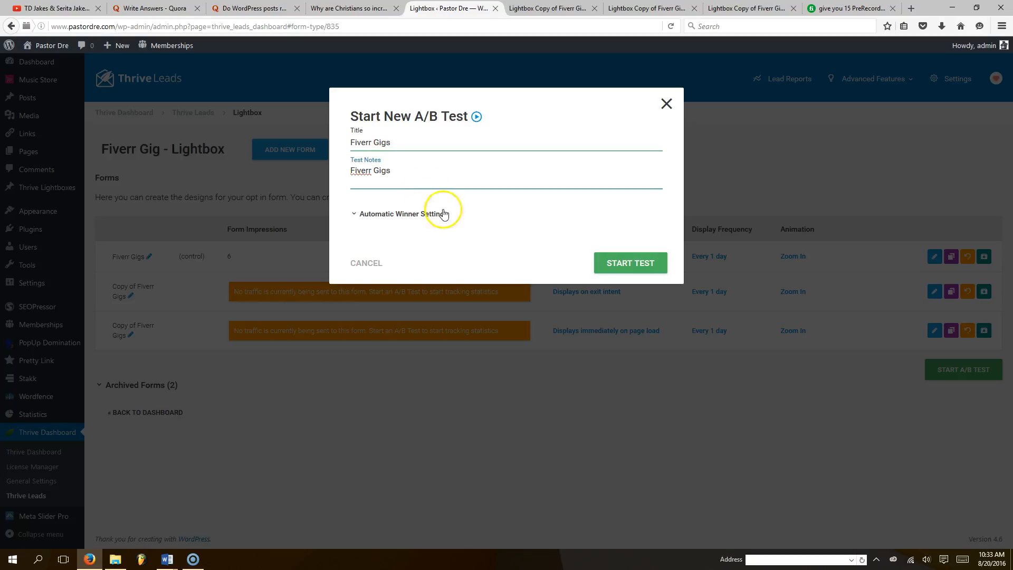
{"action": "left_click", "coordinate": [618, 263]}
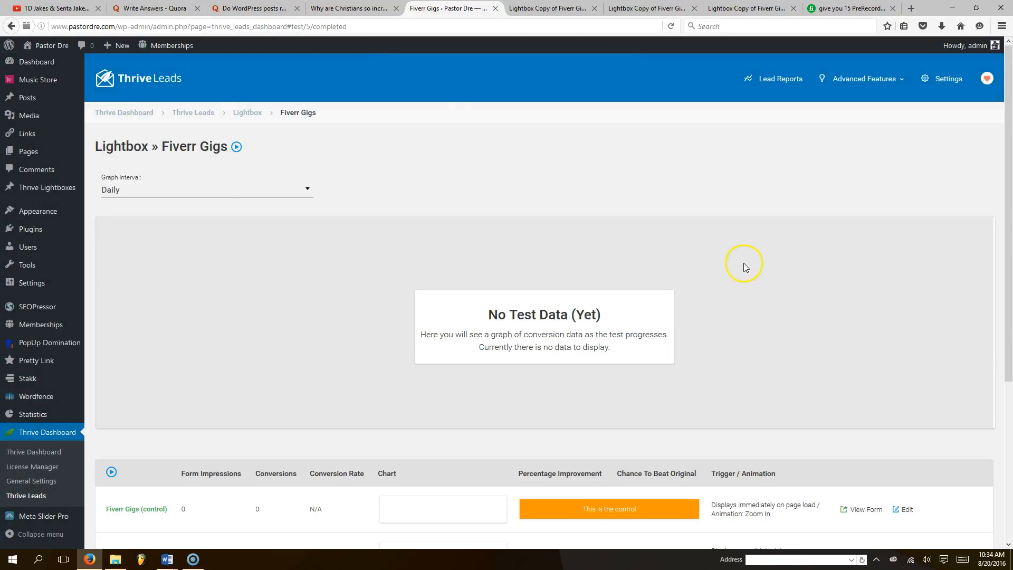
{"action": "scroll", "coordinate": [672, 314], "scroll_direction": "down", "scroll_amount": 5}
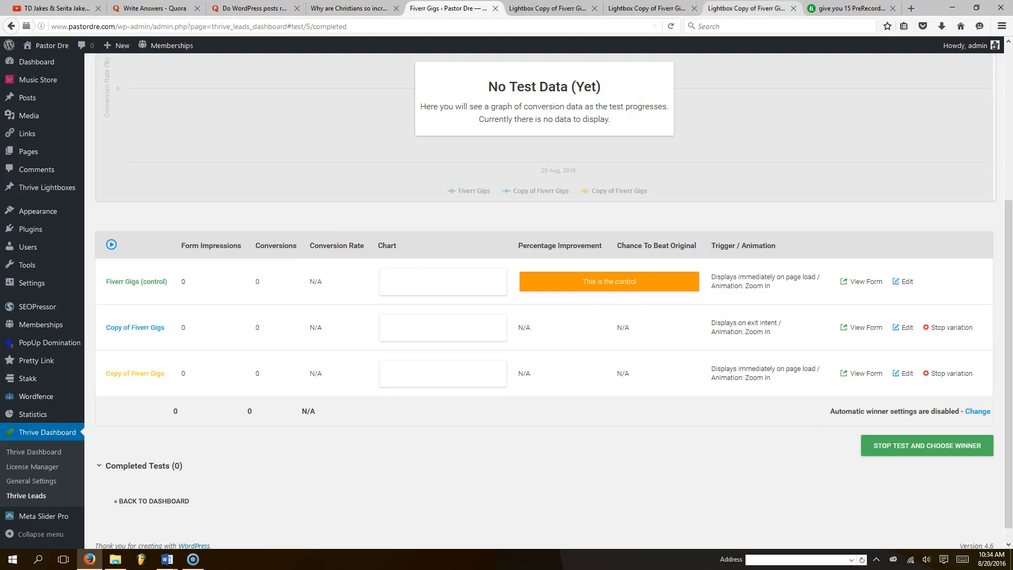
- Load pastordre.com in the browser tab holding the DJ drops gig to check the live lightbox
{"action": "left_click", "coordinate": [847, 8]}
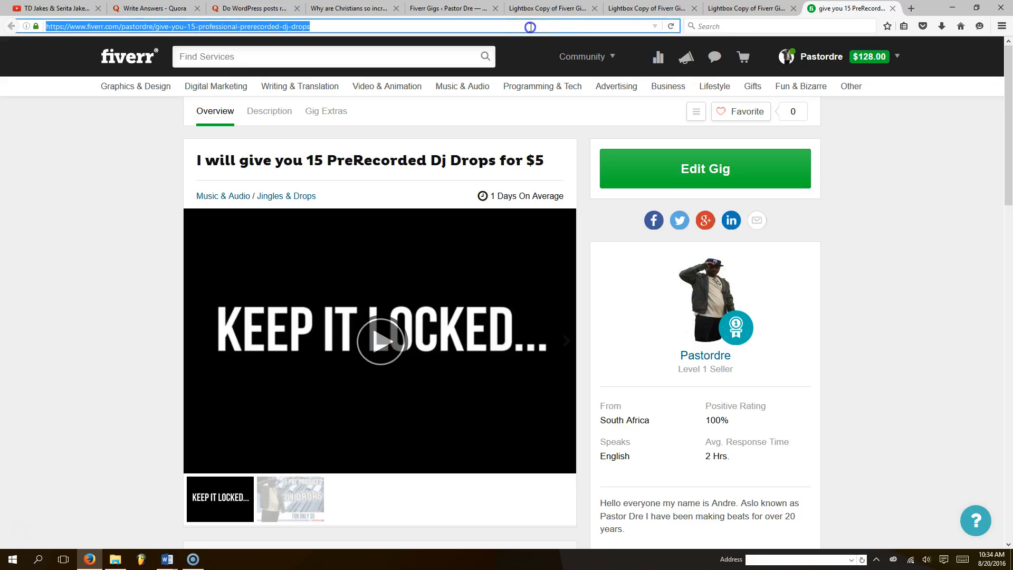
{"action": "left_click", "coordinate": [531, 27]}
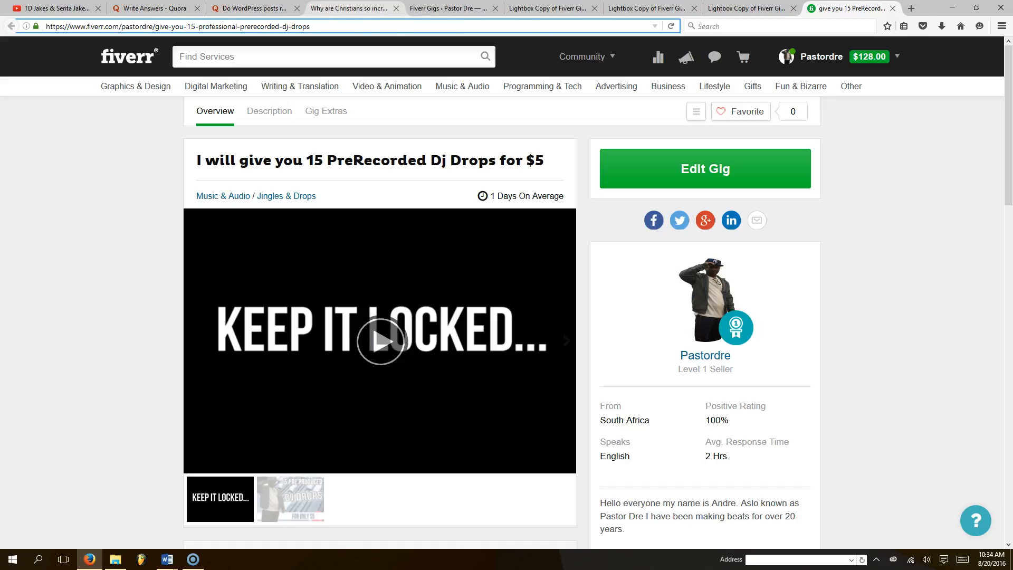
{"action": "key", "text": "ctrl+a"}
{"action": "type", "text": "pastordre.com"}
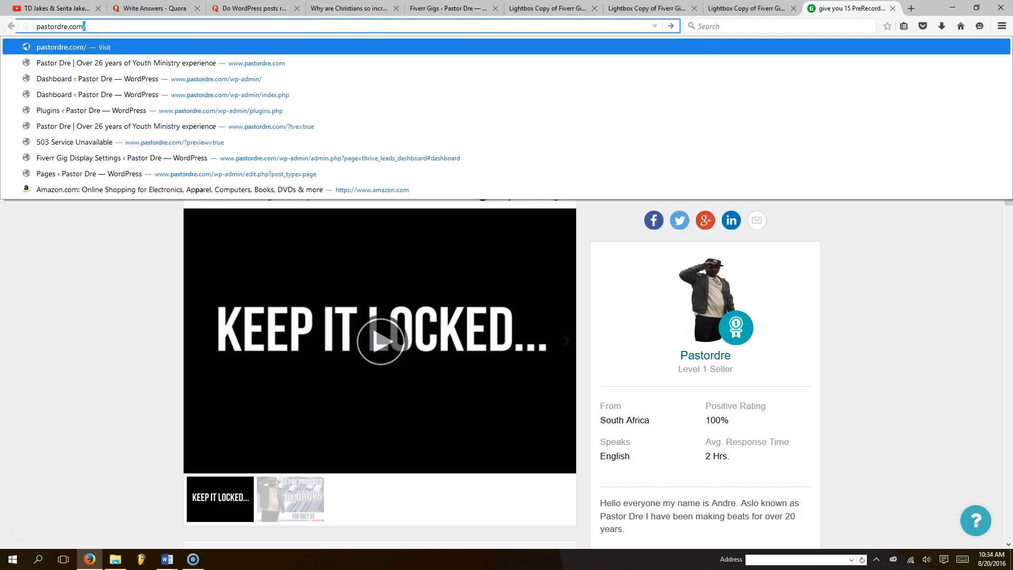
{"action": "key", "text": "Return"}
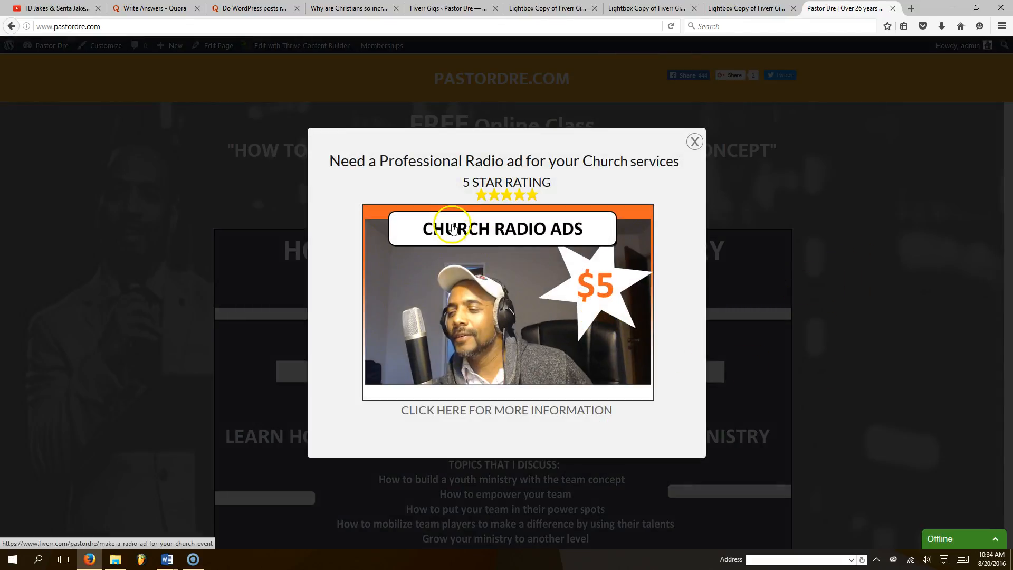
- Test the link on the live lightbox's church radio ads image, then return to the Fiverr Gigs A/B test page
{"action": "left_click", "coordinate": [524, 235]}
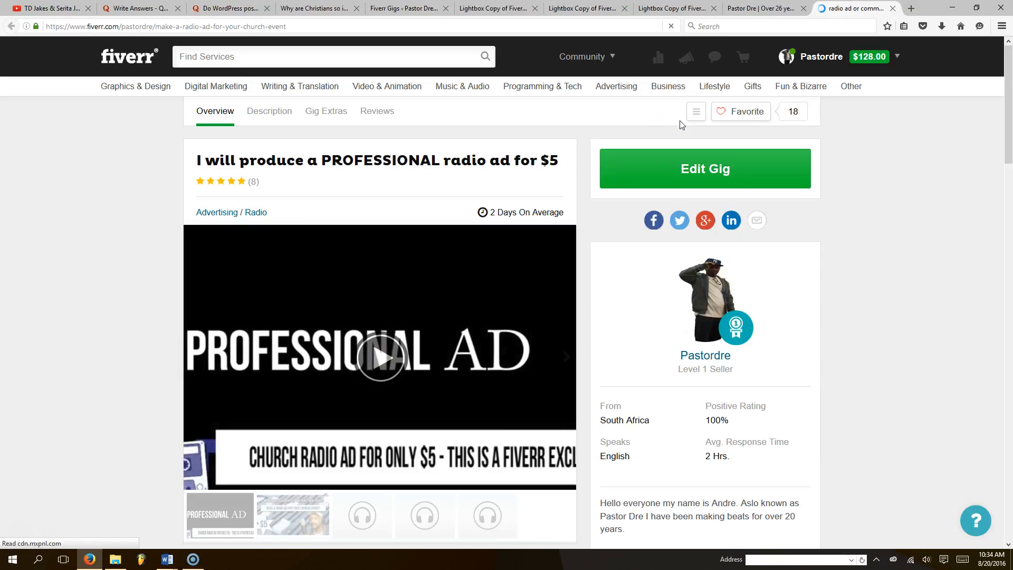
{"action": "left_click", "coordinate": [762, 8]}
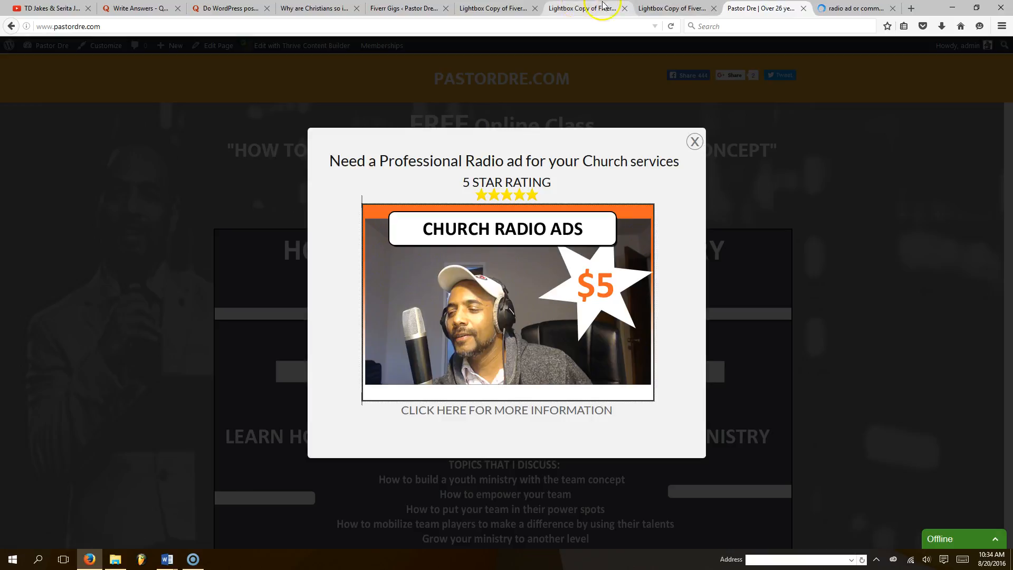
{"action": "left_click", "coordinate": [454, 8]}
{"action": "left_click", "coordinate": [429, 8]}
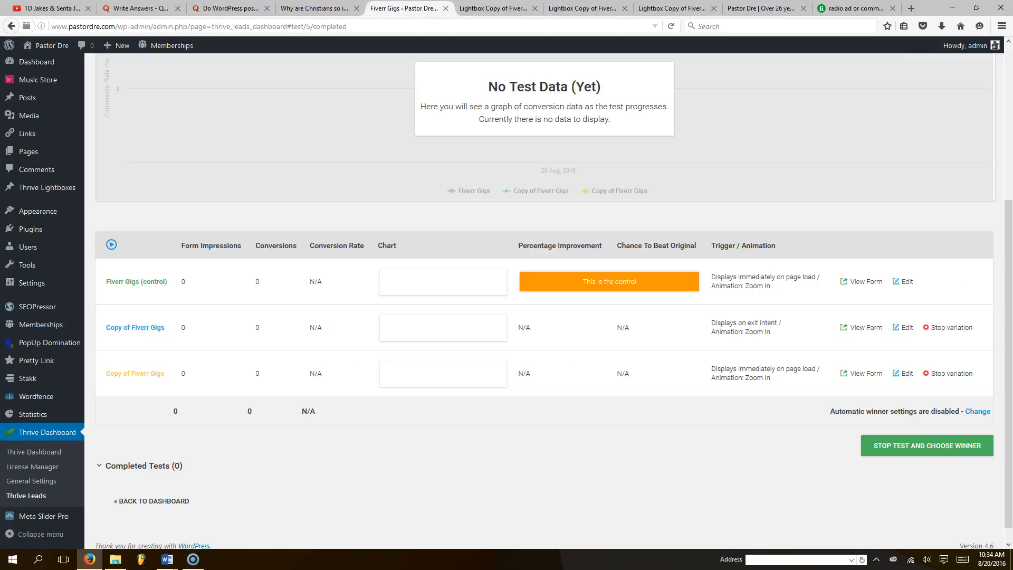